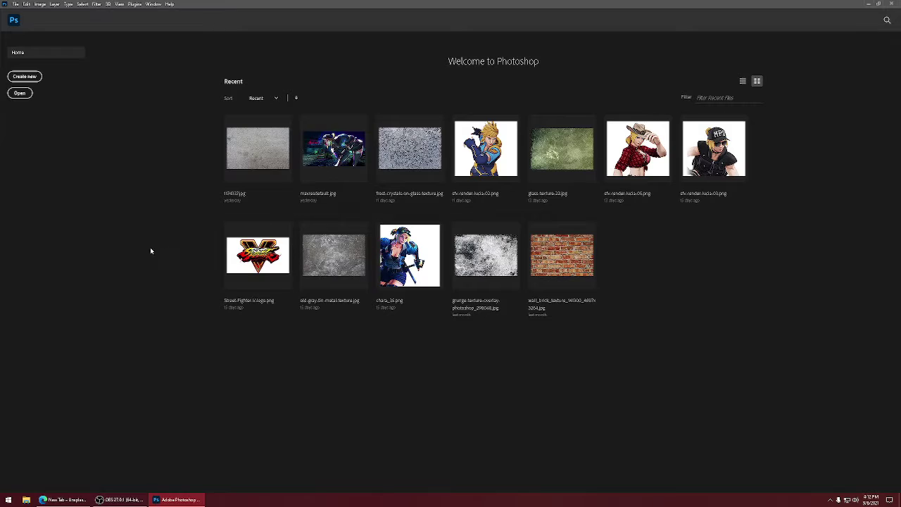
# Create a new 1280 x 720 px document at 300 pixels/inch in RGB Color with a white background
pyautogui.click(14, 4)
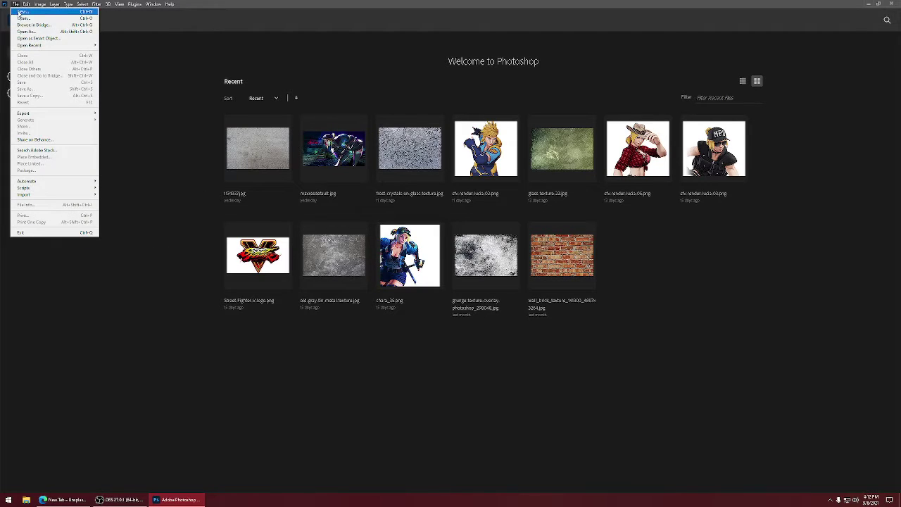
pyautogui.click(21, 10)
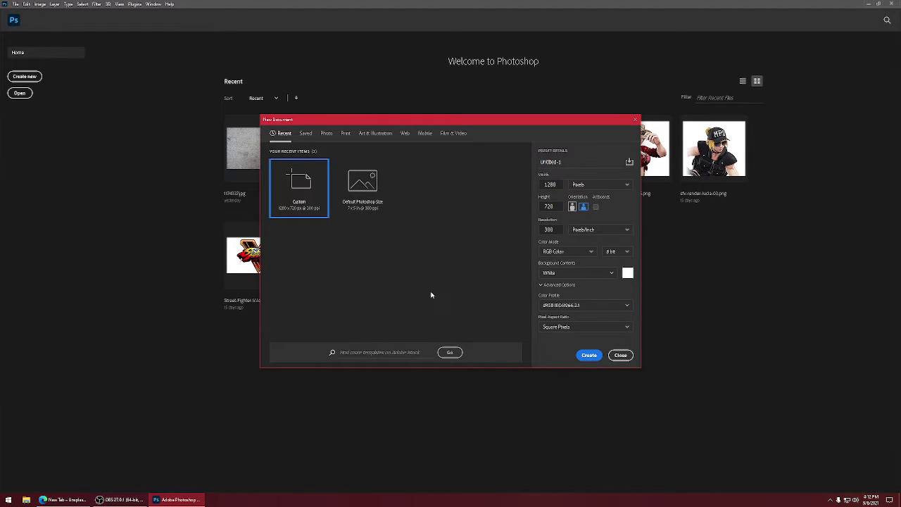
pyautogui.click(589, 356)
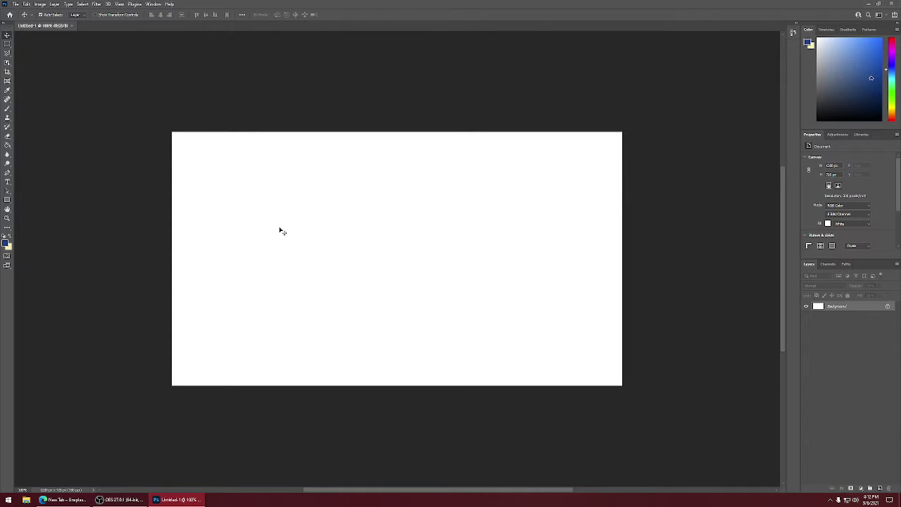
# Switch to the Edge browser and search for images of "street fighter v ryu", filtered to the transparent type
pyautogui.click(70, 503)
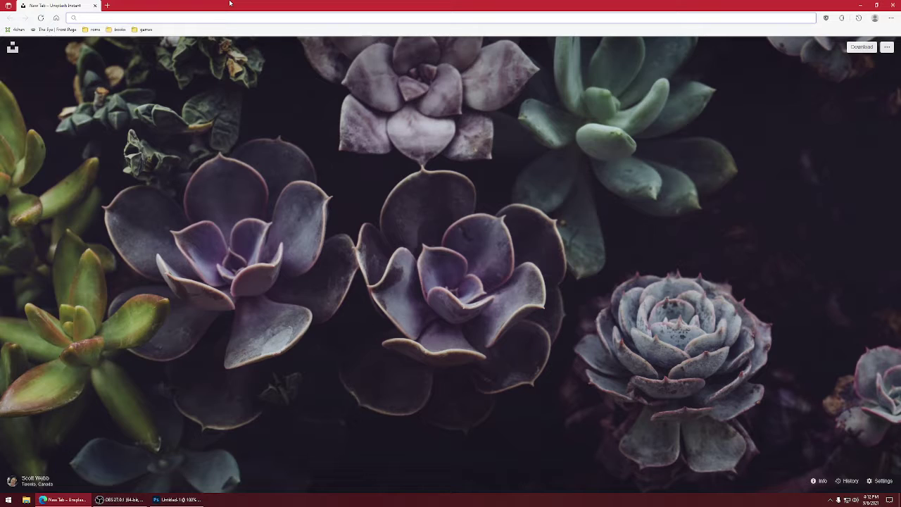
pyautogui.write('street fighter v')
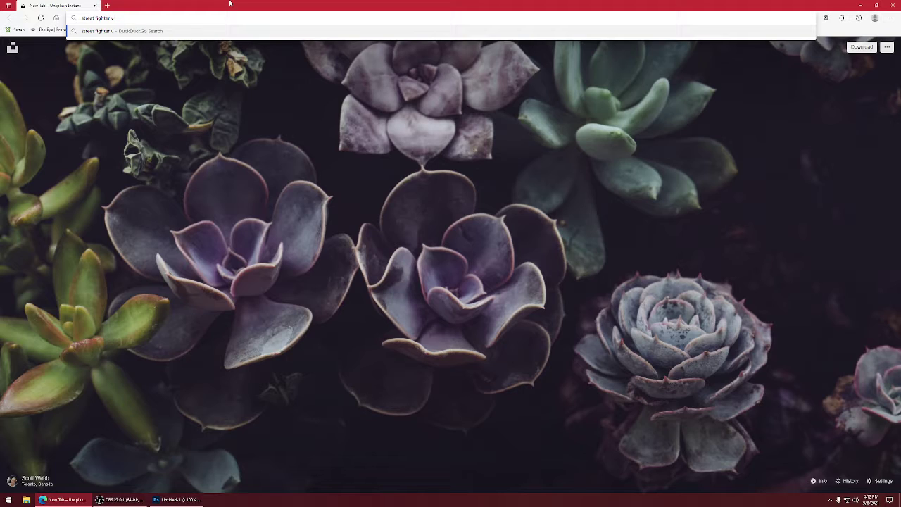
pyautogui.write(' ryu')
pyautogui.press('Return')
pyautogui.click(75, 55)
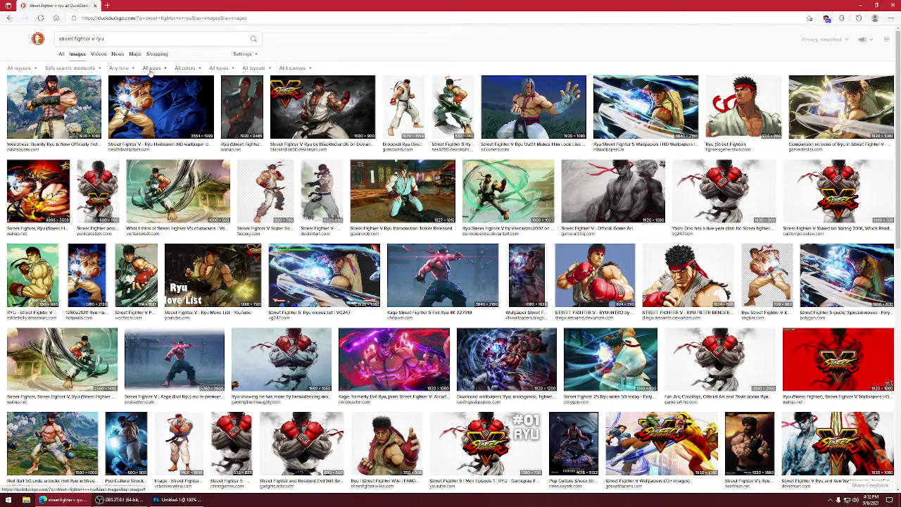
pyautogui.click(221, 69)
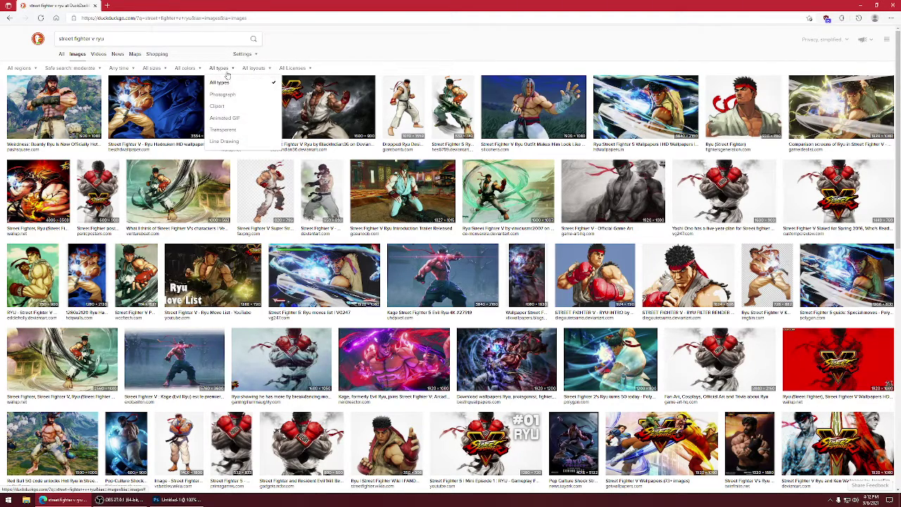
pyautogui.click(239, 131)
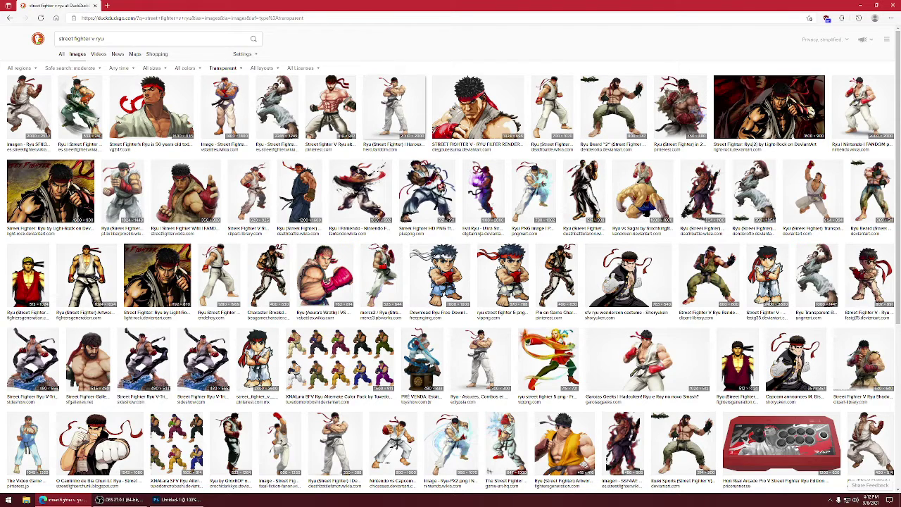
# Open the 2000 x 2000 full-body Ryu render with crossed arms at full size and save it as a PNG to the Desktop
pyautogui.click(394, 105)
pyautogui.click(294, 241)
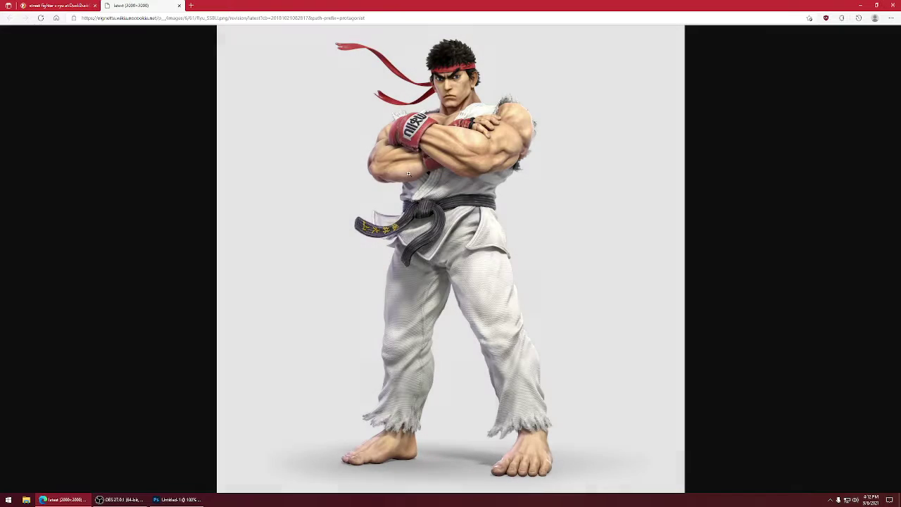
pyautogui.rightClick(442, 156)
pyautogui.click(449, 176)
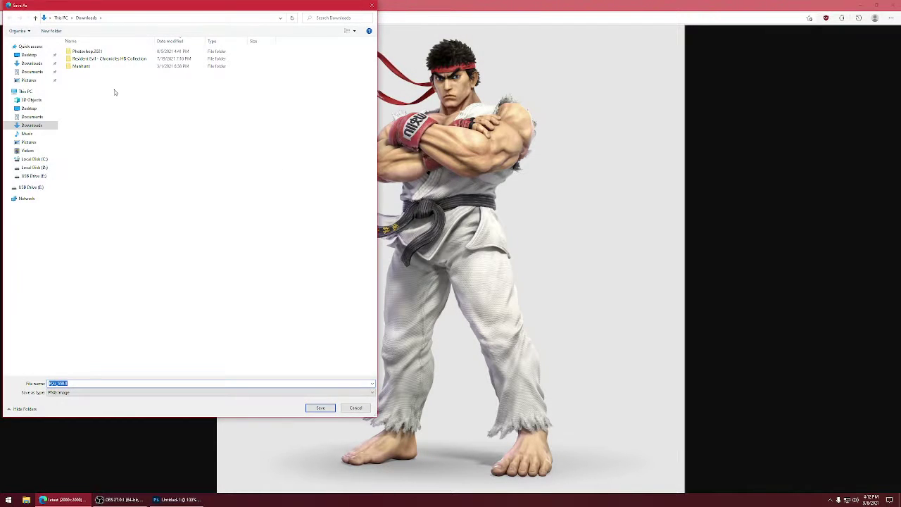
pyautogui.click(28, 55)
pyautogui.click(320, 407)
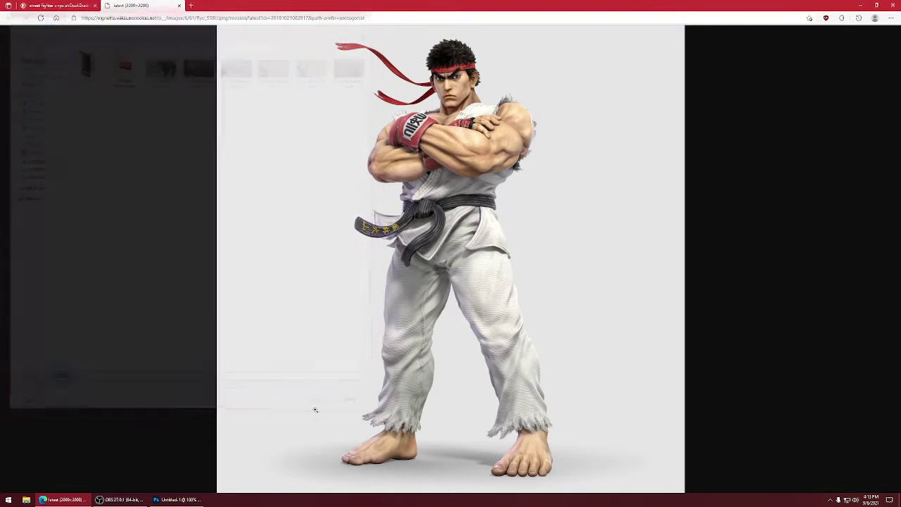
# Switch back to Photoshop and open the saved Ryu_SSBU.png image
pyautogui.click(176, 499)
pyautogui.click(15, 4)
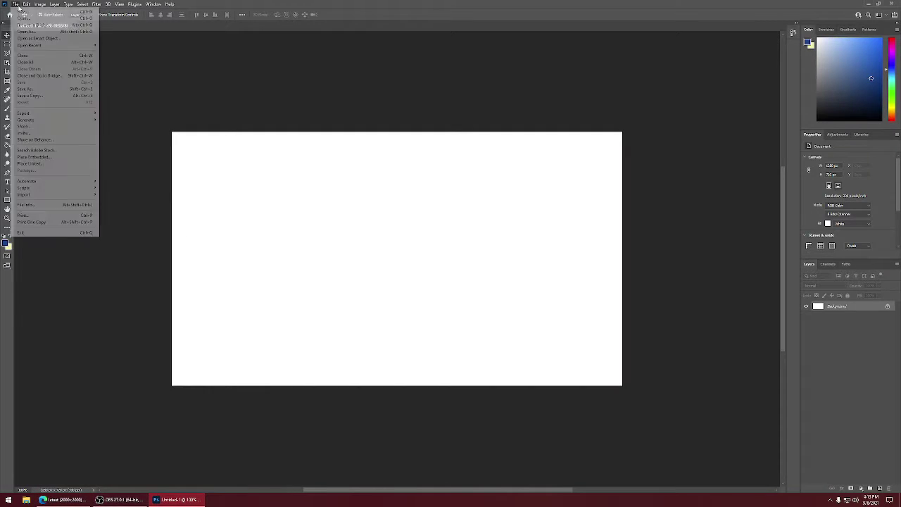
pyautogui.click(28, 18)
pyautogui.doubleClick(370, 105)
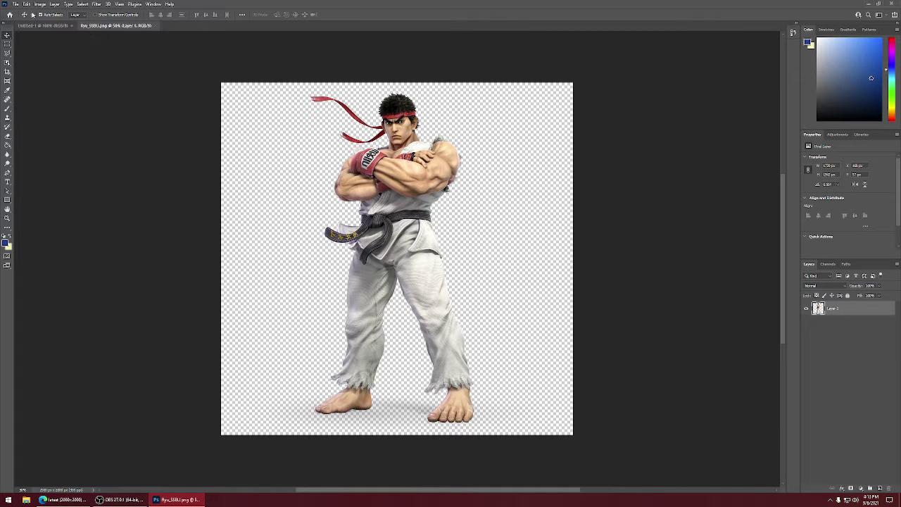
# Select the whole canvas of the Ryu image
pyautogui.hotkey('ctrl', 'a')
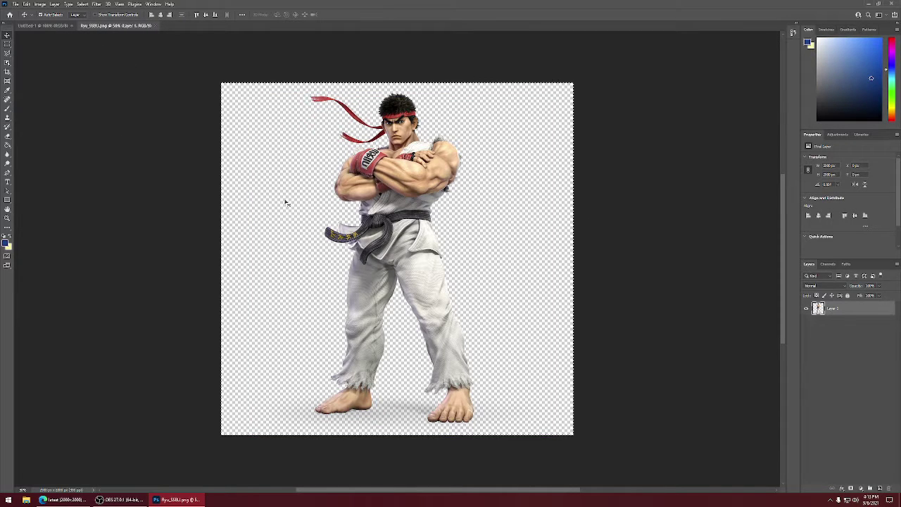
pyautogui.click(25, 4)
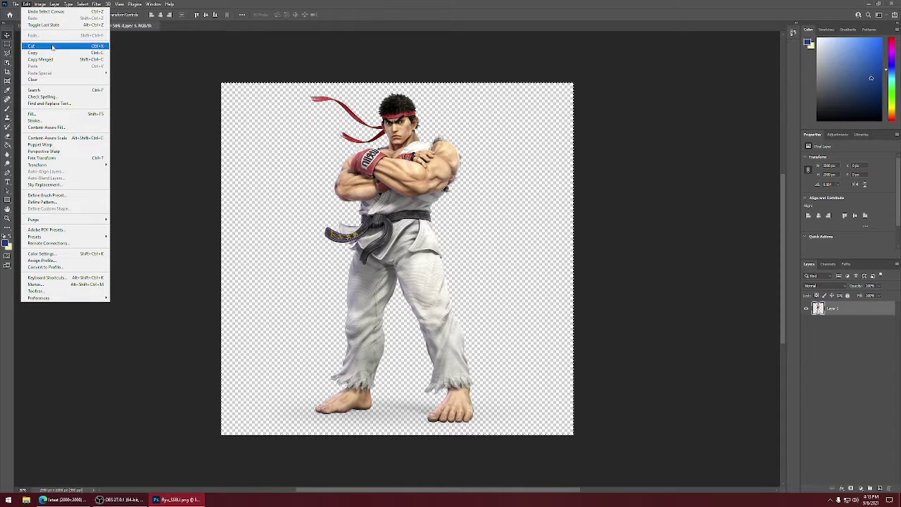
pyautogui.moveTo(53, 4)
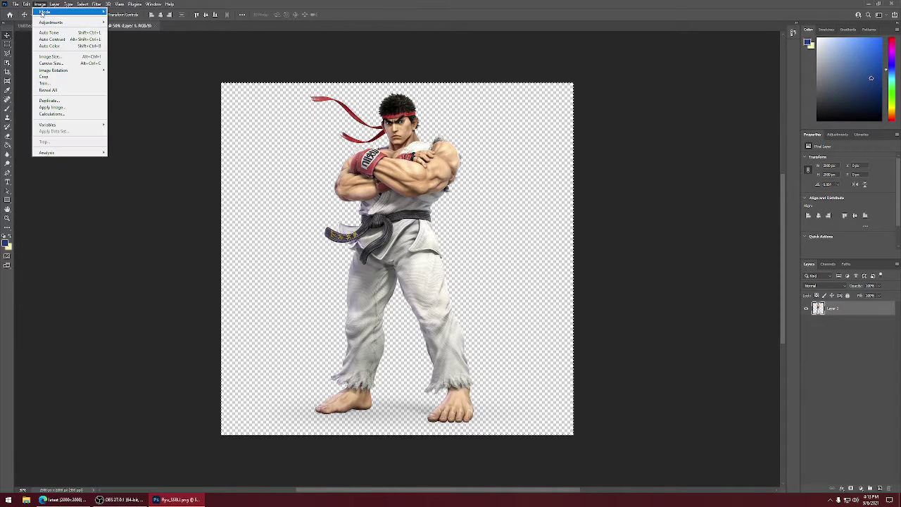
pyautogui.click(158, 182)
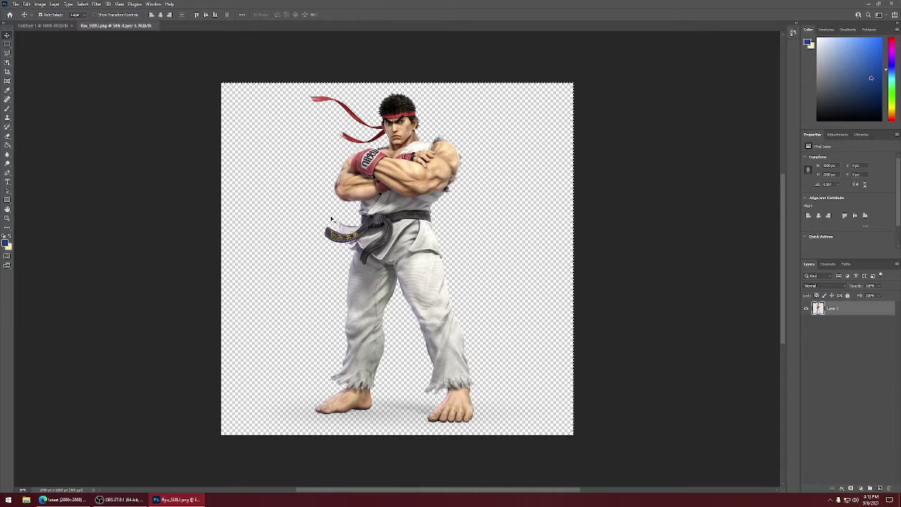
# Copy Ryu from a full-height rectangular marquee selection and paste him into the blank document, closing the source image
pyautogui.click(7, 44)
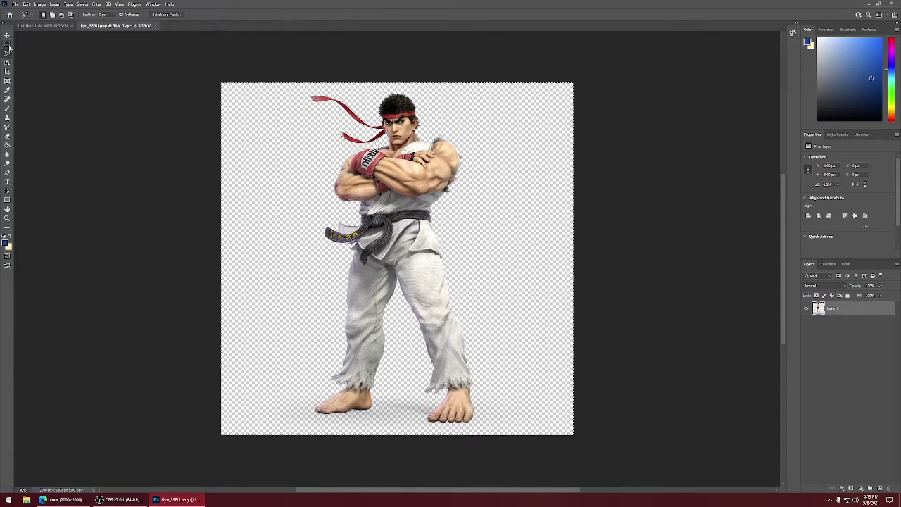
pyautogui.moveTo(242, 62); pyautogui.dragTo(529, 435)
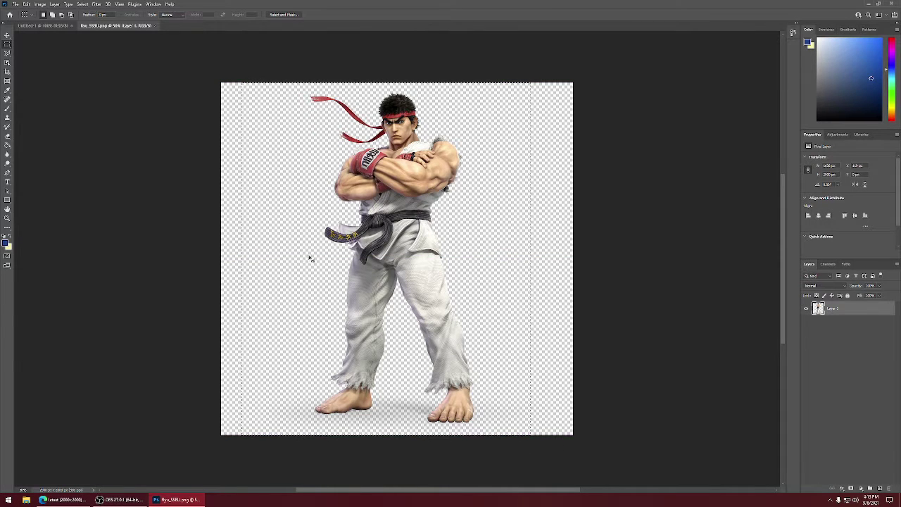
pyautogui.click(156, 26)
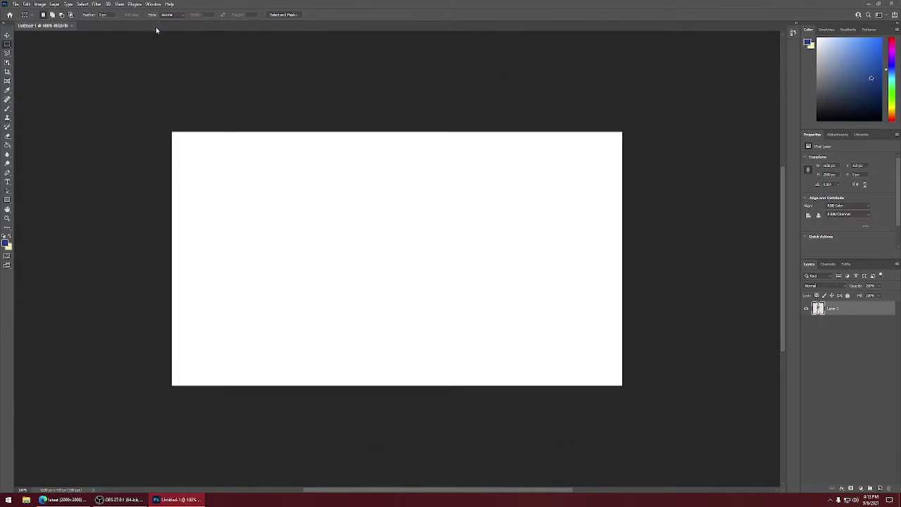
pyautogui.hotkey('ctrl', 'v')
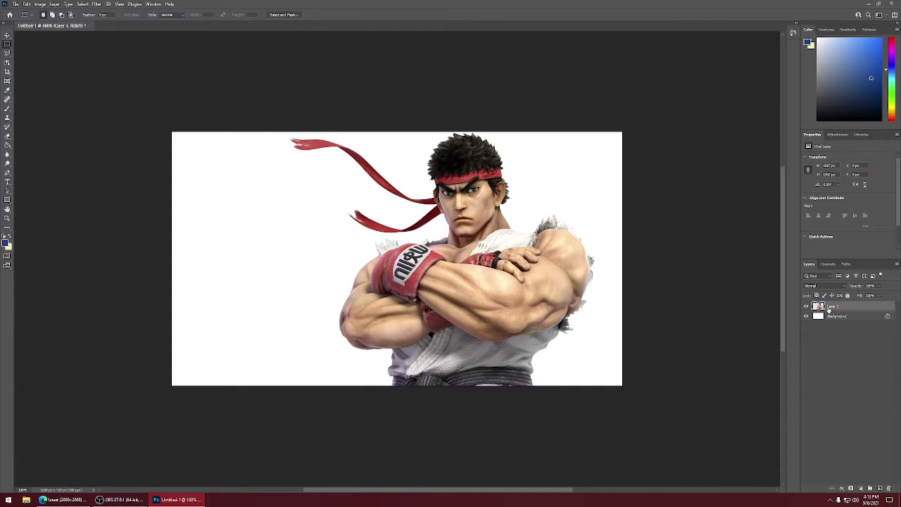
# Hide and show the Background layer to inspect the transparency around the pasted character
pyautogui.click(807, 316)
pyautogui.click(806, 316)
pyautogui.click(807, 316)
pyautogui.click(806, 316)
# Activate the Gradient tool in place of the Paint Bucket
pyautogui.press('g')
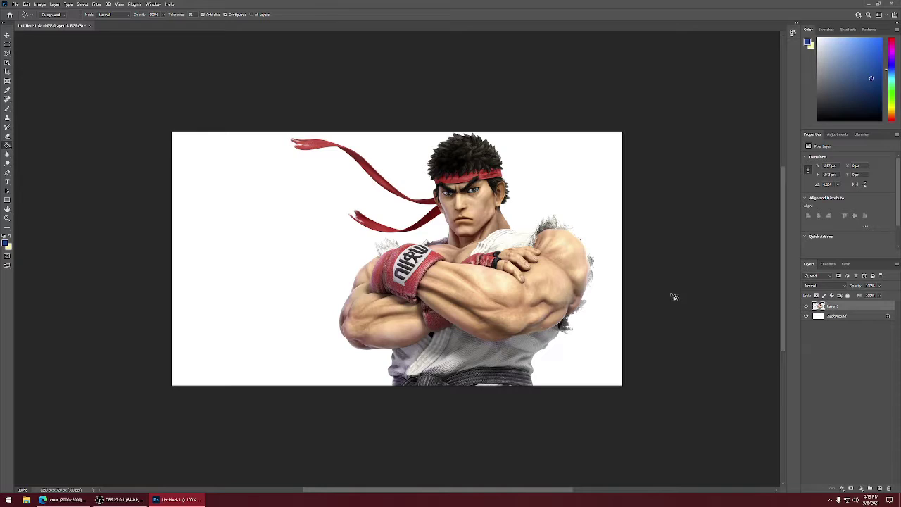
pyautogui.rightClick(7, 145)
pyautogui.click(30, 145)
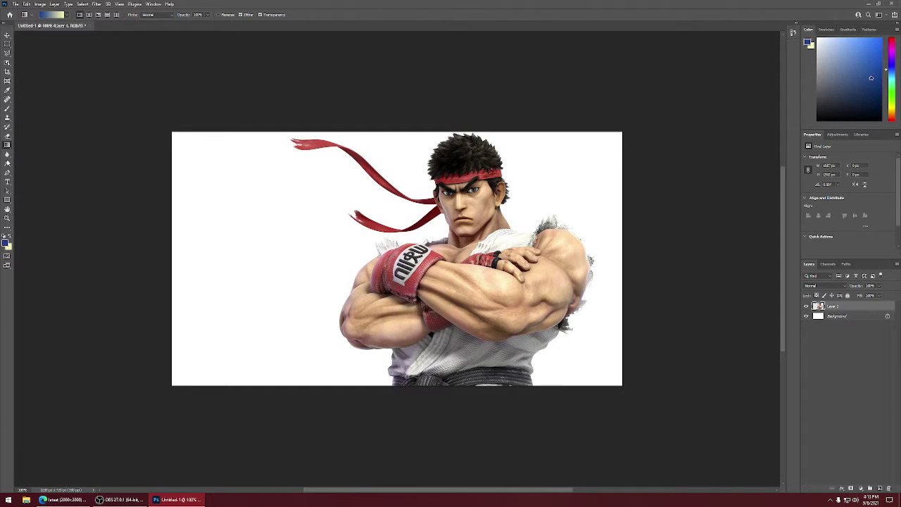
pyautogui.rightClick(7, 145)
pyautogui.click(26, 148)
# Try glove red and gi off-white, sampled from Ryu, as the two gradient colours
pyautogui.keyDown('alt'); pyautogui.click(421, 270); pyautogui.keyUp('alt')
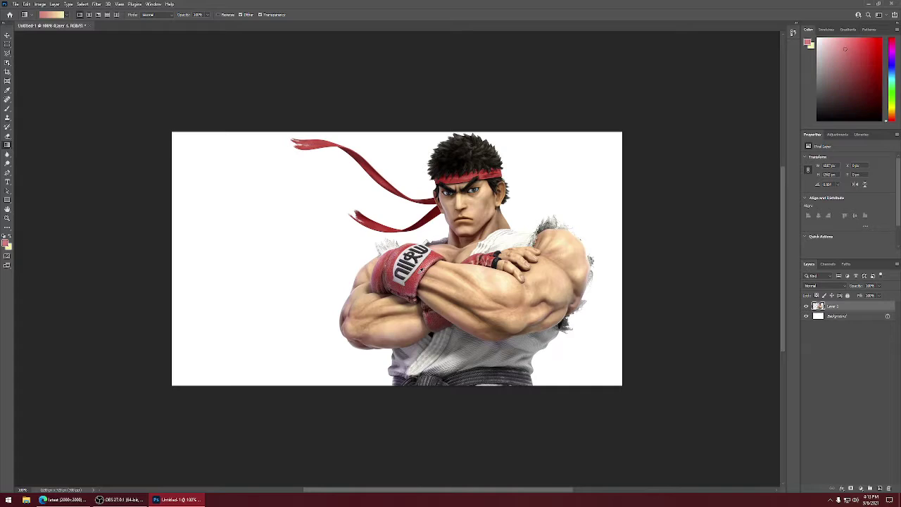
pyautogui.keyDown('alt'); pyautogui.click(418, 275); pyautogui.keyUp('alt')
pyautogui.keyDown('alt'); pyautogui.click(381, 225); pyautogui.keyUp('alt')
pyautogui.press('x')
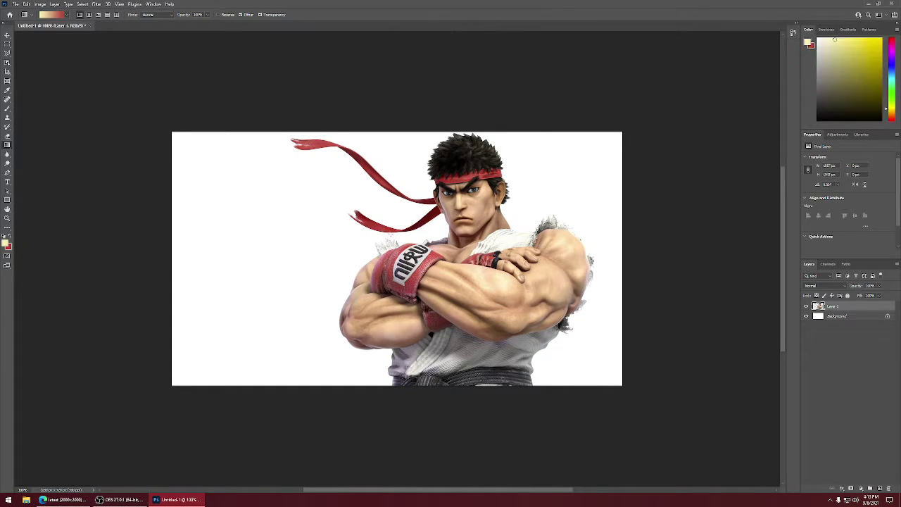
pyautogui.press('x')
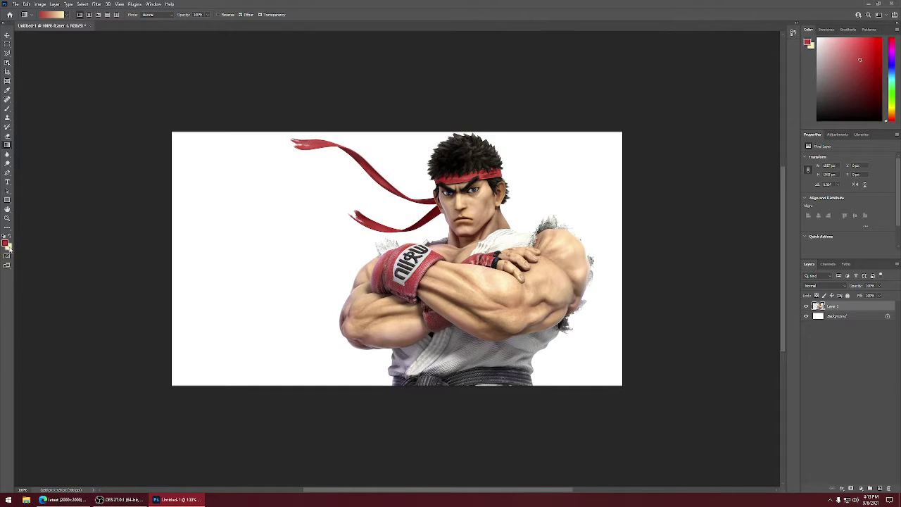
pyautogui.press('x')
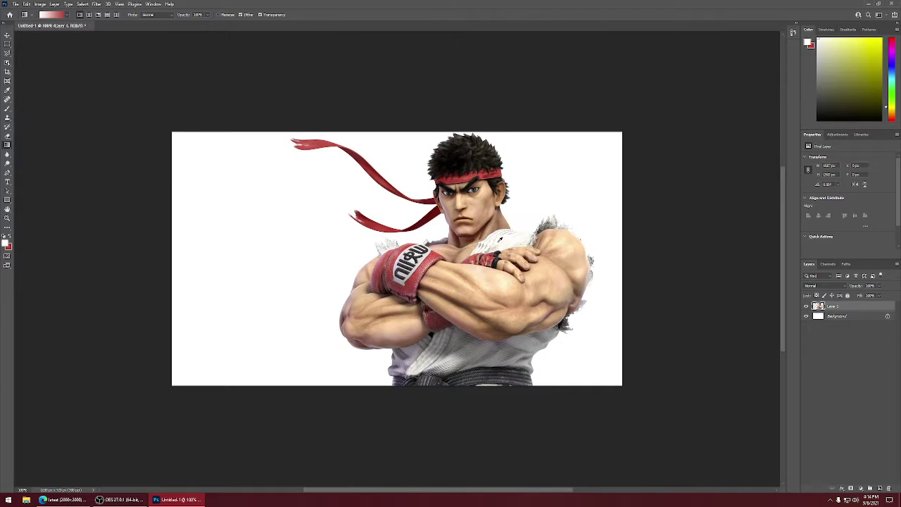
# Reset the colours to default, then set a dark red foreground and an off-white background sampled from Ryu's gi
pyautogui.press('d')
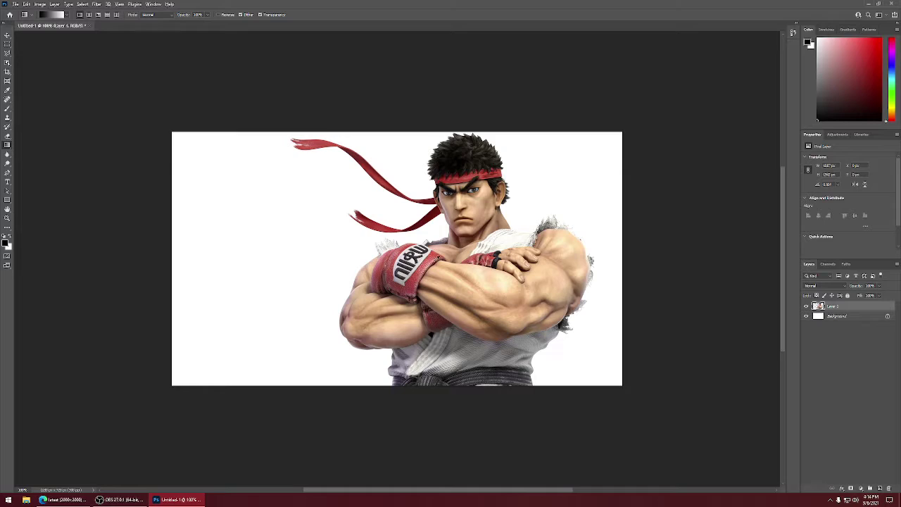
pyautogui.press('x')
pyautogui.keyDown('alt'); pyautogui.click(502, 242); pyautogui.keyUp('alt')
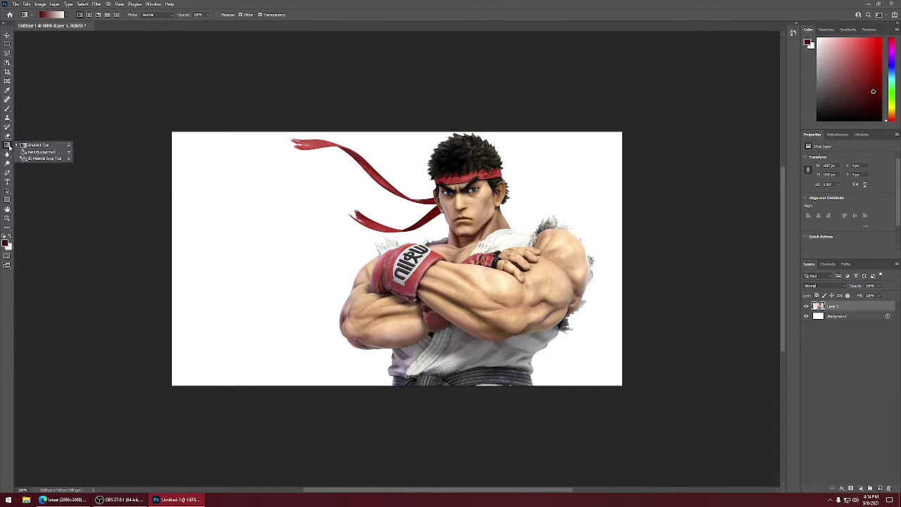
# Fill the Background layer with a horizontal linear gradient from dark red at the left edge to off-white at the right, trying several directions
pyautogui.click(846, 318)
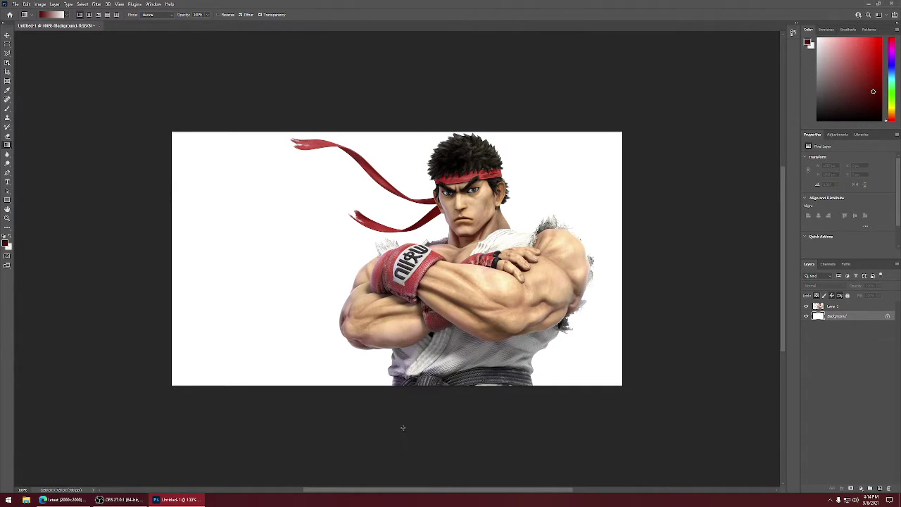
pyautogui.moveTo(401, 459); pyautogui.dragTo(402, 56)
pyautogui.moveTo(643, 71); pyautogui.dragTo(81, 434)
pyautogui.moveTo(295, 61); pyautogui.dragTo(342, 466)
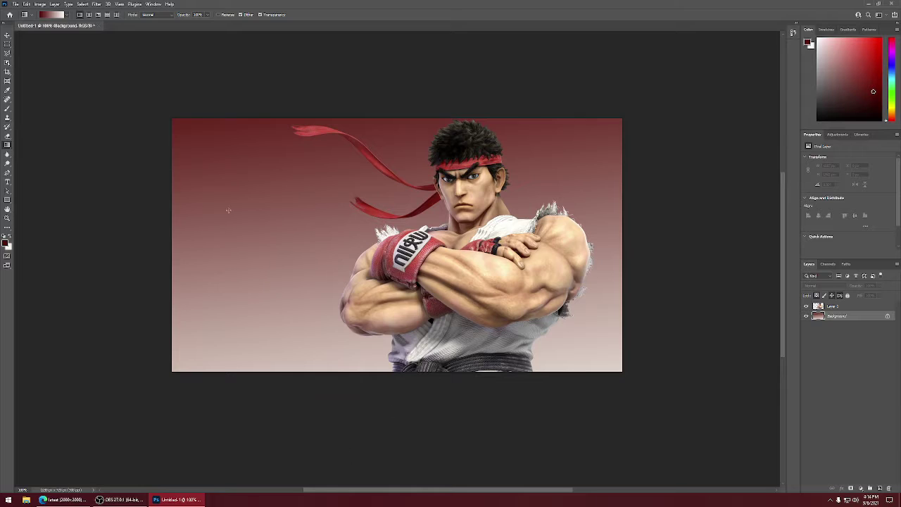
pyautogui.moveTo(162, 86); pyautogui.dragTo(629, 447)
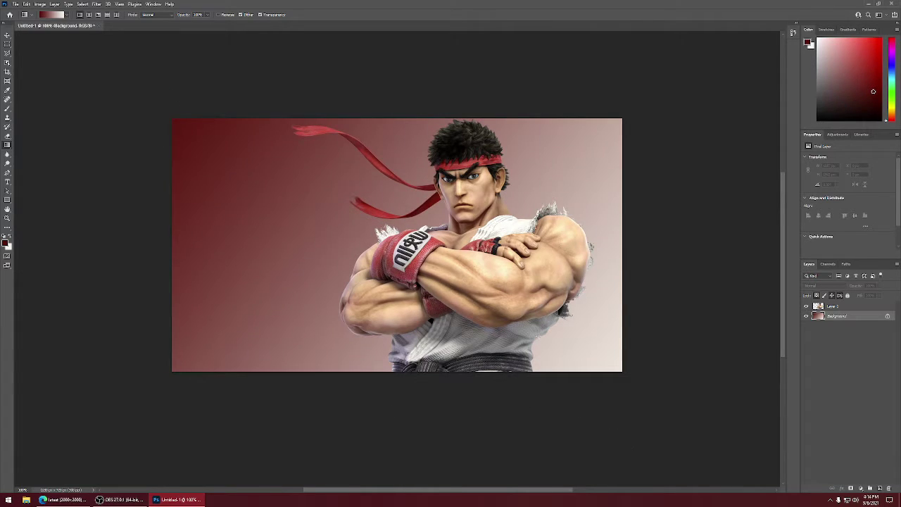
pyautogui.moveTo(101, 251); pyautogui.dragTo(760, 241)
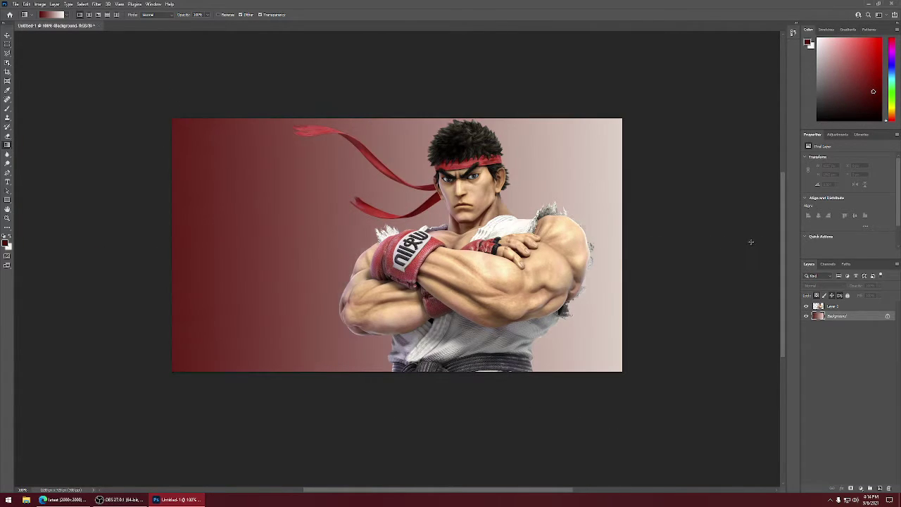
pyautogui.moveTo(28, 242); pyautogui.dragTo(758, 240)
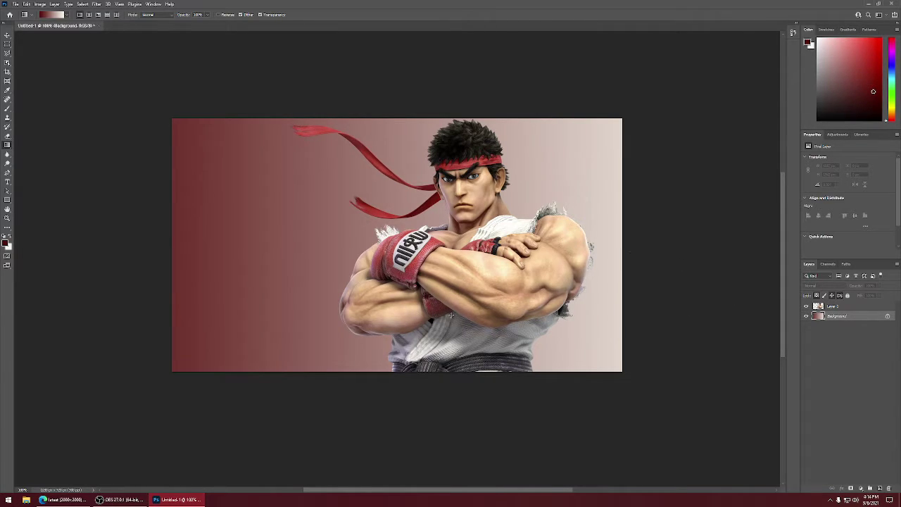
# Move the Ryu render on Layer 1 slightly left and down on the canvas
pyautogui.click(834, 305)
pyautogui.click(7, 35)
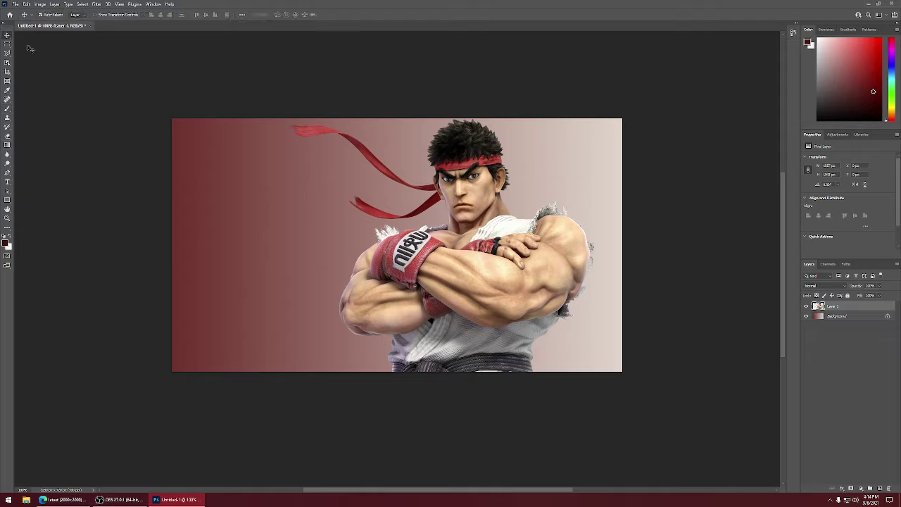
pyautogui.moveTo(468, 255); pyautogui.dragTo(449, 244)
# Try scaling the Ryu render down until his figure shows to the thighs, and undo the resize
pyautogui.hotkey('ctrl', 't')
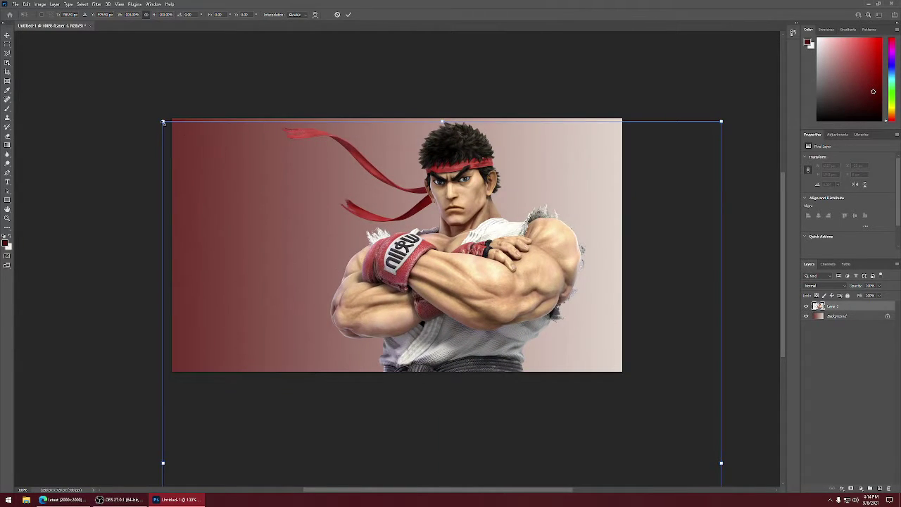
pyautogui.moveTo(162, 122); pyautogui.dragTo(224, 119)
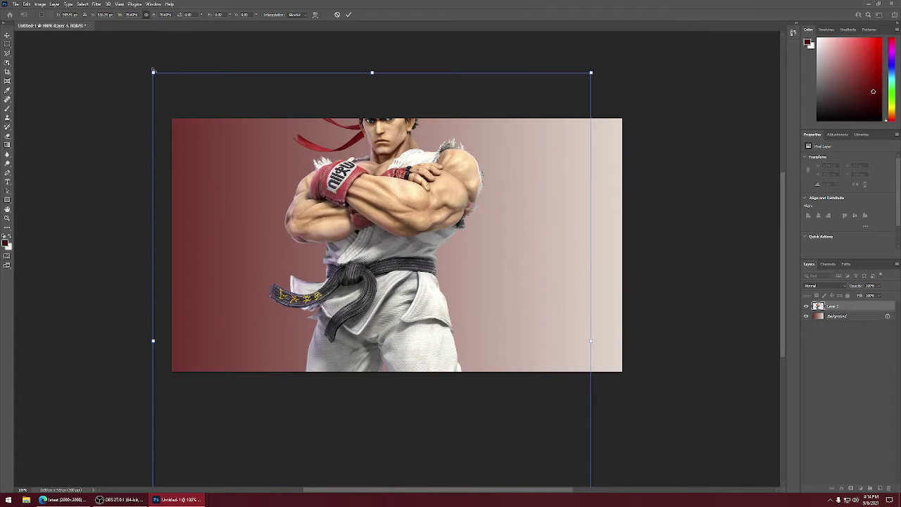
pyautogui.moveTo(152, 70); pyautogui.dragTo(286, 124)
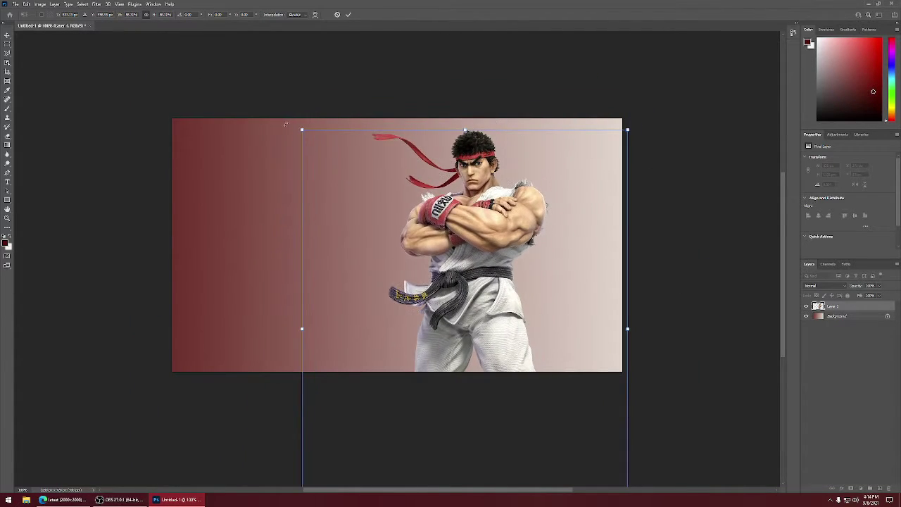
pyautogui.press('Return')
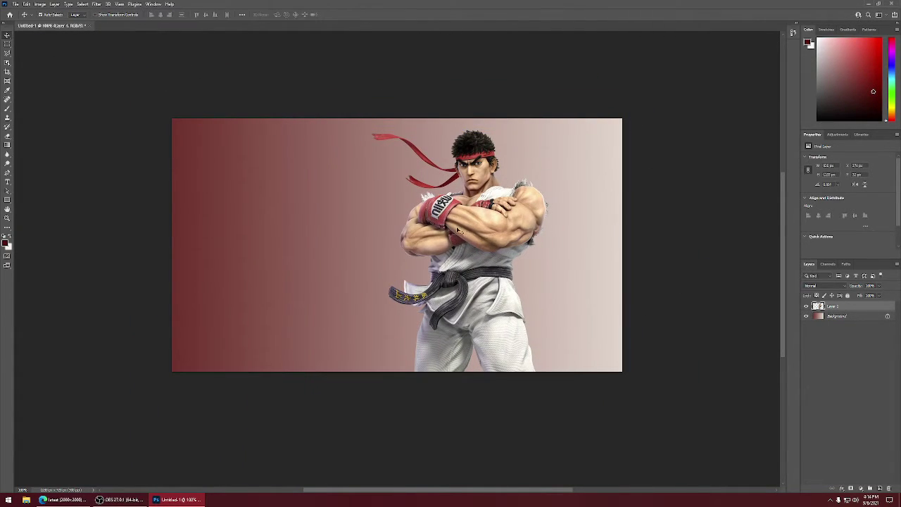
pyautogui.hotkey('ctrl', 'z')
# Move the Ryu render to the right so his shoulder sits near the canvas's right edge
pyautogui.click(7, 118)
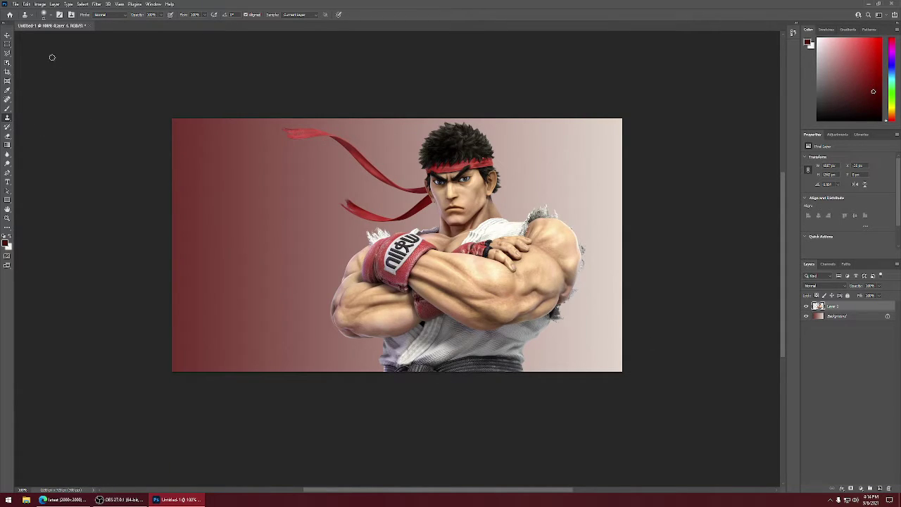
pyautogui.click(6, 36)
pyautogui.moveTo(475, 283); pyautogui.dragTo(504, 269)
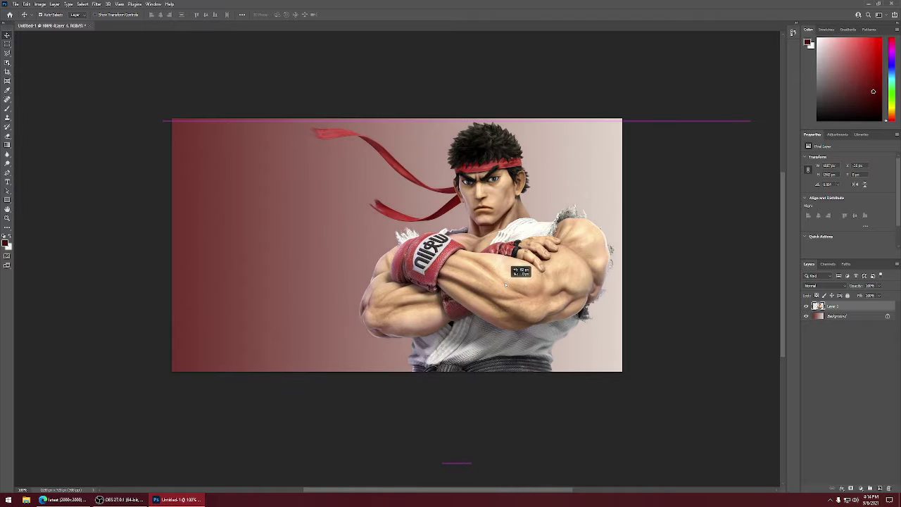
# Try rotating the canvas 180° and 90° clockwise, undoing each rotation
pyautogui.click(40, 4)
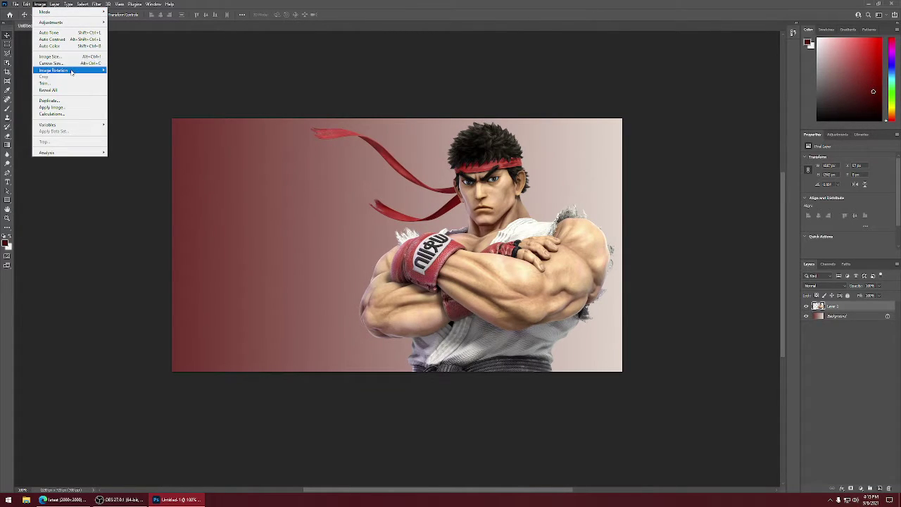
pyautogui.moveTo(78, 70)
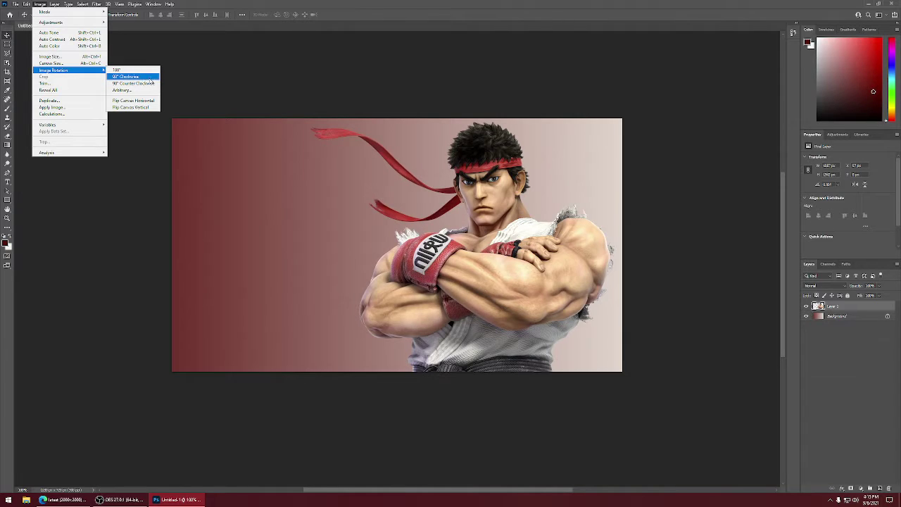
pyautogui.rightClick(834, 311)
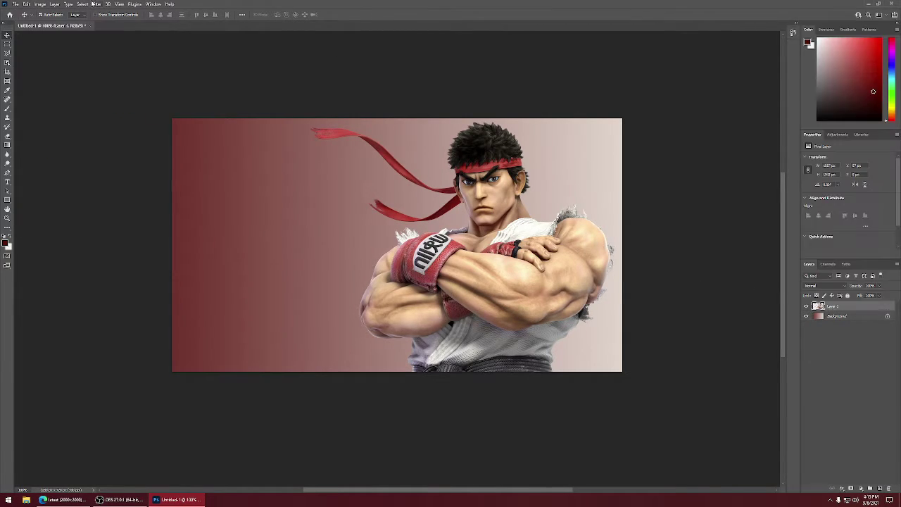
pyautogui.click(54, 4)
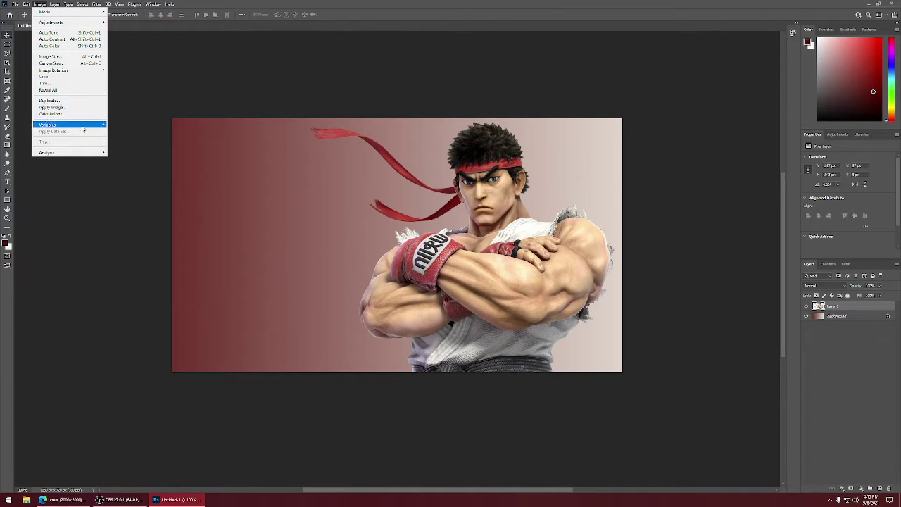
pyautogui.moveTo(85, 73)
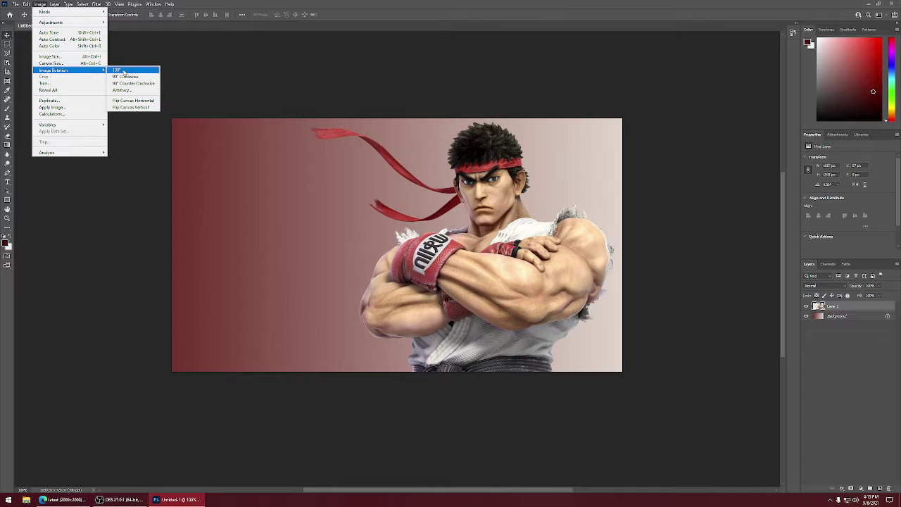
pyautogui.click(121, 71)
pyautogui.hotkey('ctrl', 'z')
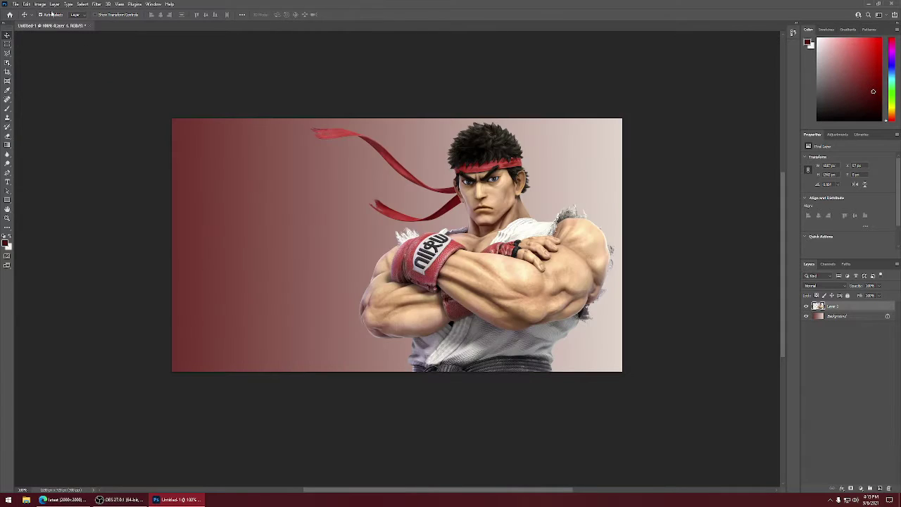
pyautogui.click(40, 4)
pyautogui.moveTo(83, 71)
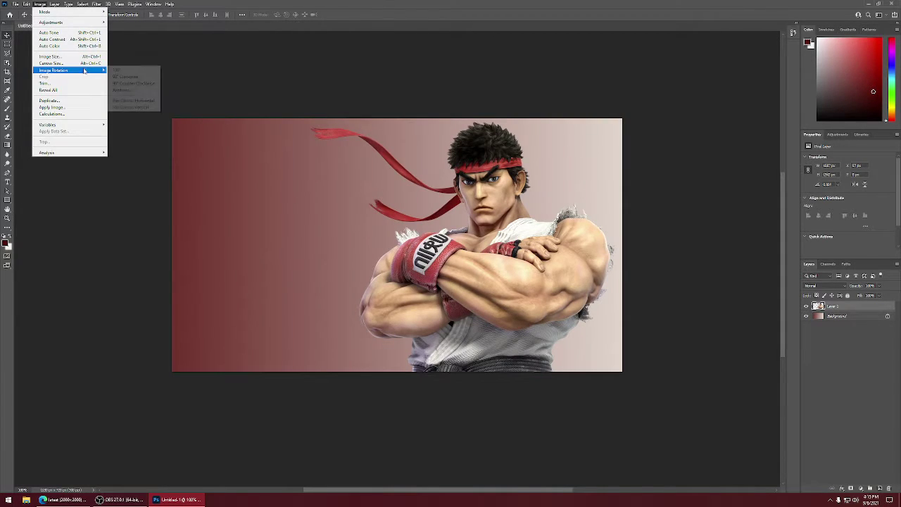
pyautogui.click(124, 76)
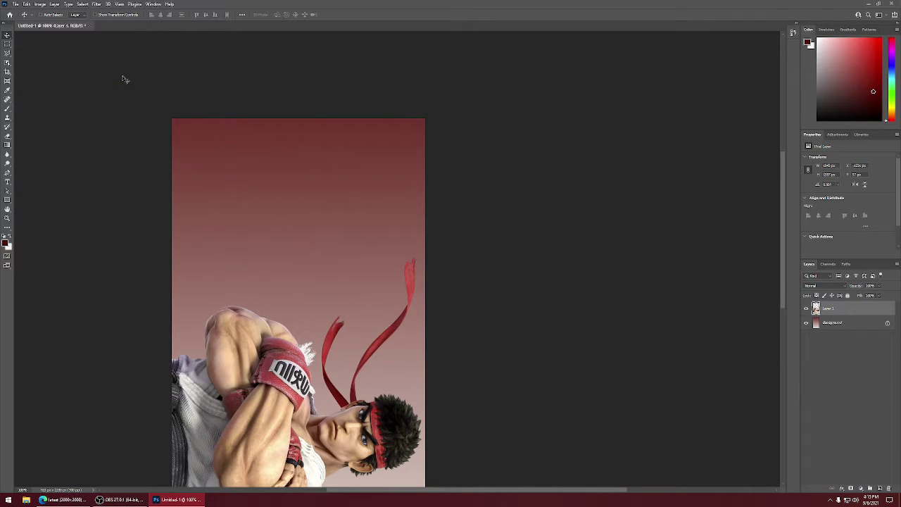
pyautogui.hotkey('ctrl', 'z')
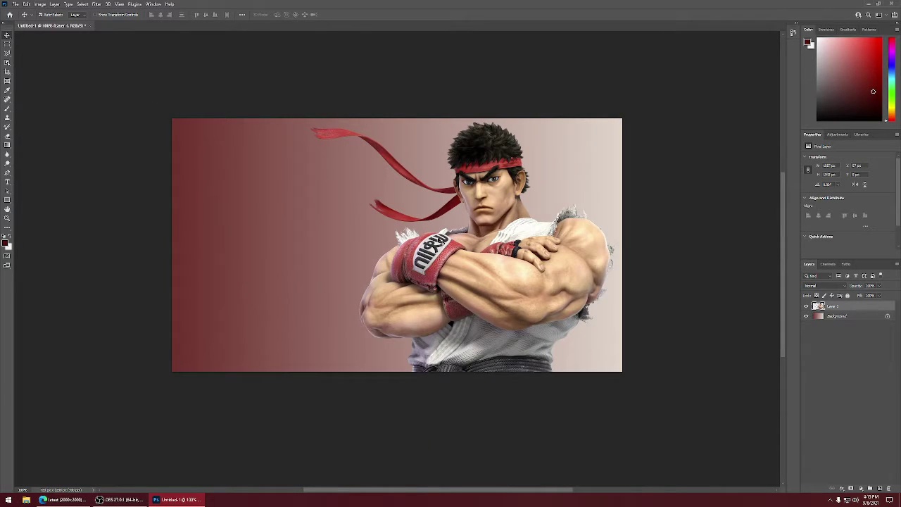
# Select the Background layer and switch to the web browser to start a new search
pyautogui.click(824, 317)
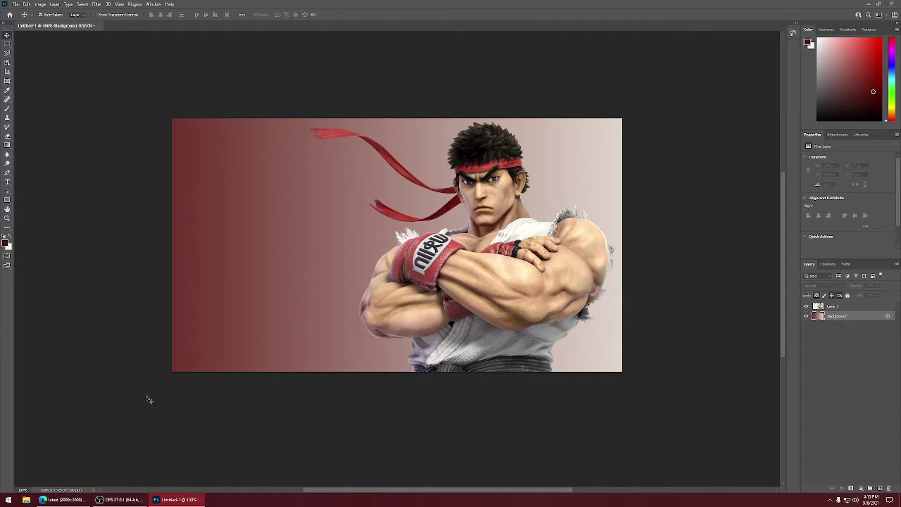
pyautogui.click(62, 499)
pyautogui.click(236, 18)
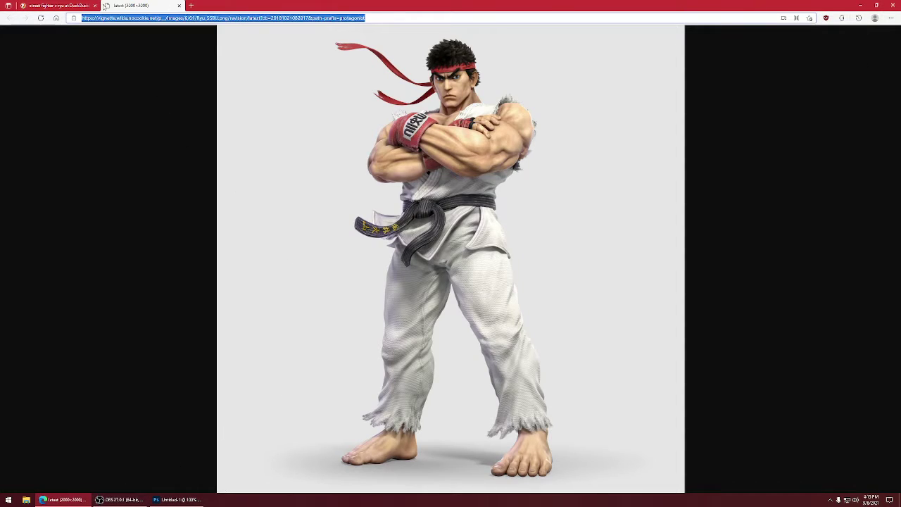
pyautogui.write('grung')
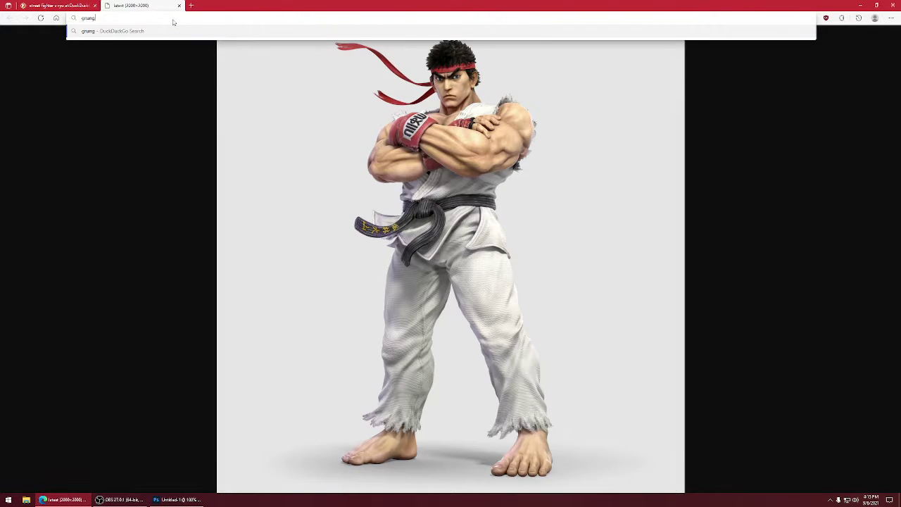
pyautogui.write('e textur')
pyautogui.press('BackSpace')
pyautogui.press('BackSpace')
pyautogui.press('BackSpace')
pyautogui.press('BackSpace')
pyautogui.press('BackSpace')
pyautogui.press('BackSpace')
pyautogui.press('BackSpace')
pyautogui.press('BackSpace')
pyautogui.press('BackSpace')
pyautogui.press('BackSpace')
pyautogui.press('BackSpace')
pyautogui.press('BackSpace')
pyautogui.press('BackSpace')
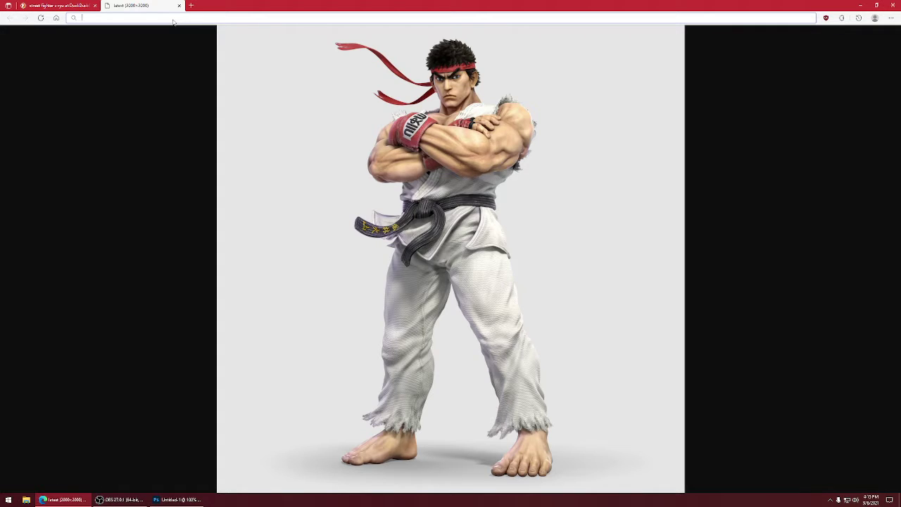
# Search the web for "ice crystal texture" and show the image results
pyautogui.write('ice c')
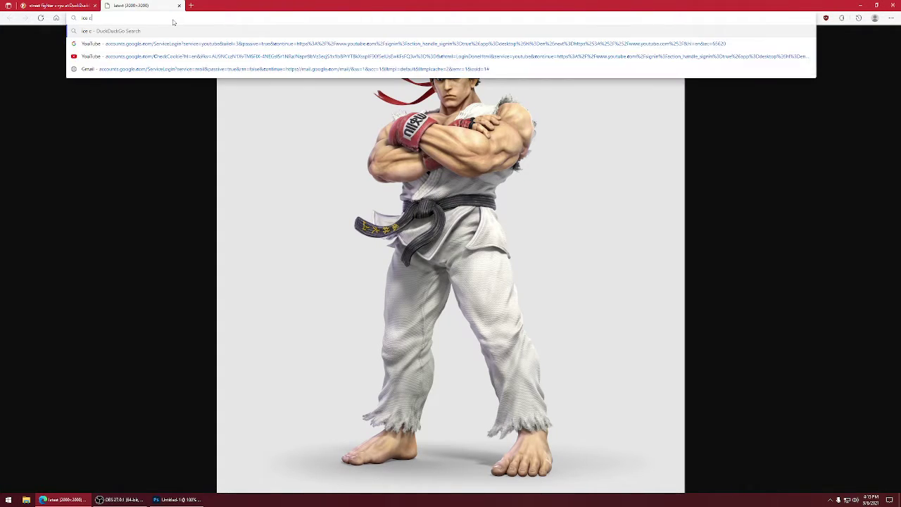
pyautogui.write('rystal texture')
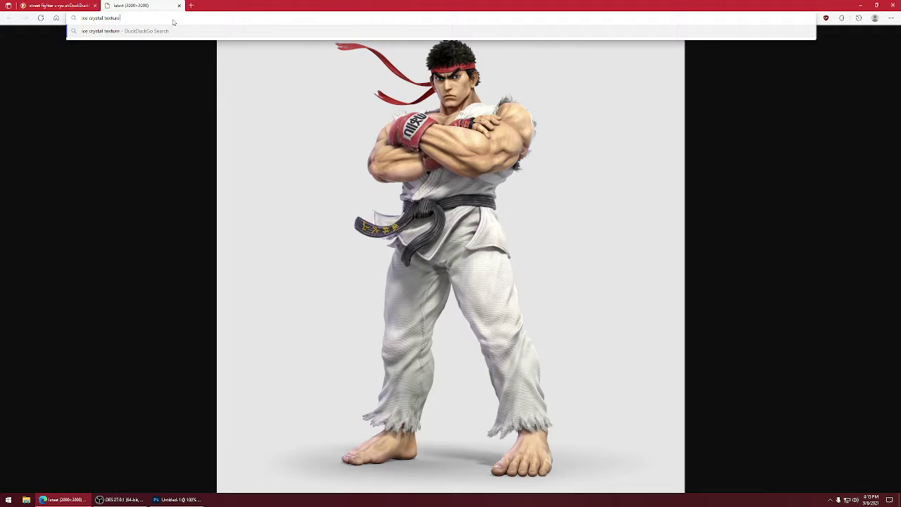
pyautogui.press('Return')
pyautogui.click(78, 54)
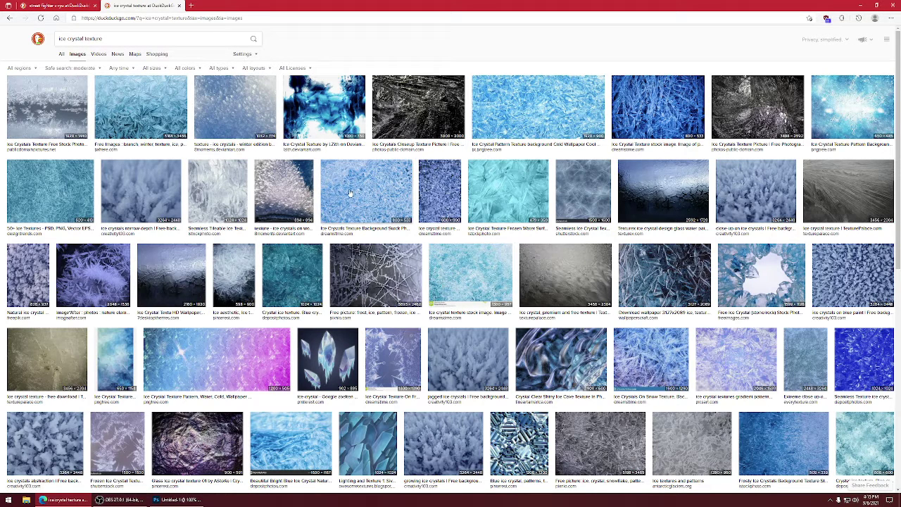
# Try to download the light blue Ice Crystal Pattern Texture image from the search results
pyautogui.click(511, 119)
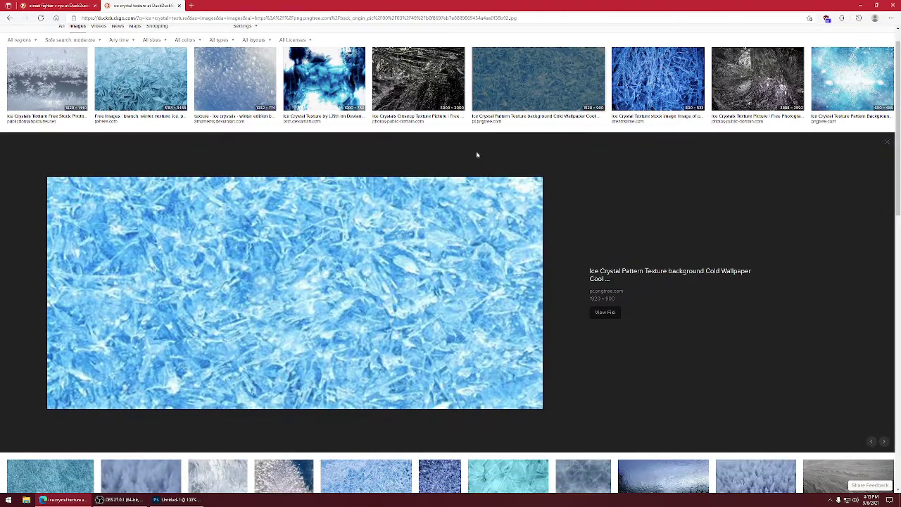
pyautogui.click(254, 264)
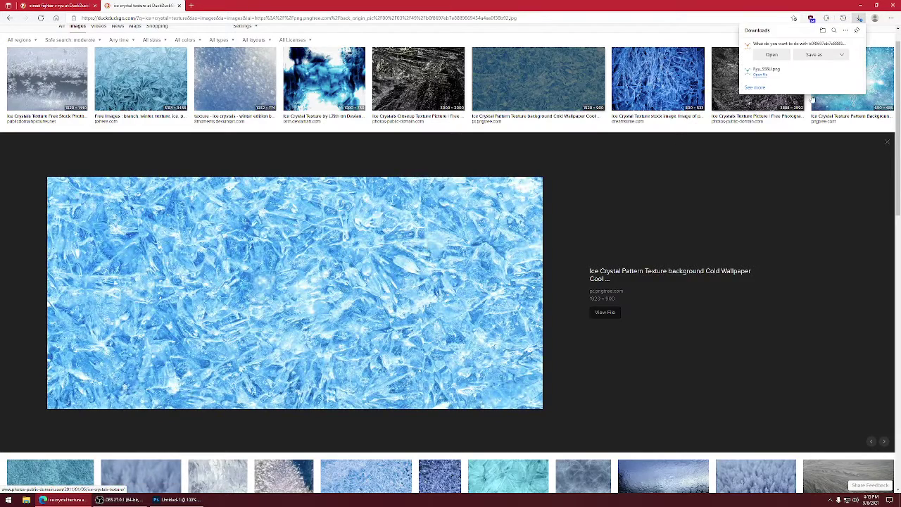
pyautogui.click(854, 45)
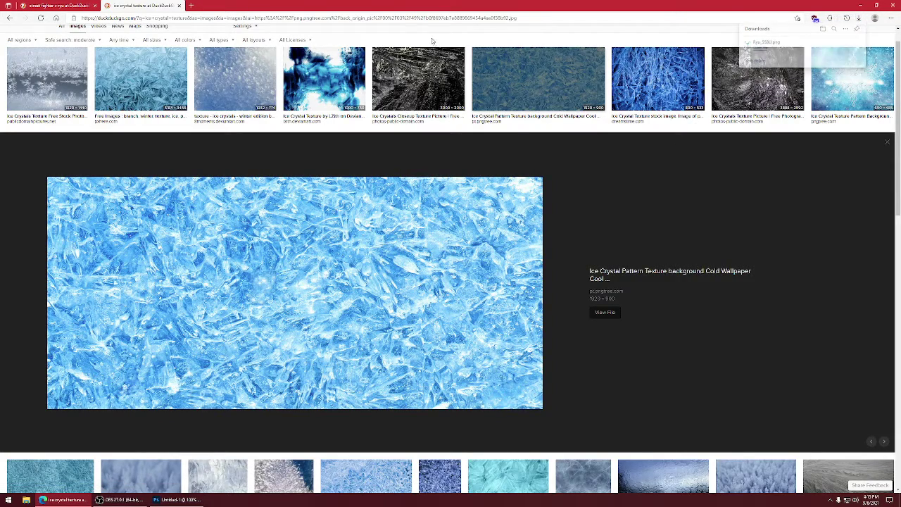
# Preview other ice crystal textures in the image results, including the feathery blue frost pattern
pyautogui.scroll(1, 215, 104)
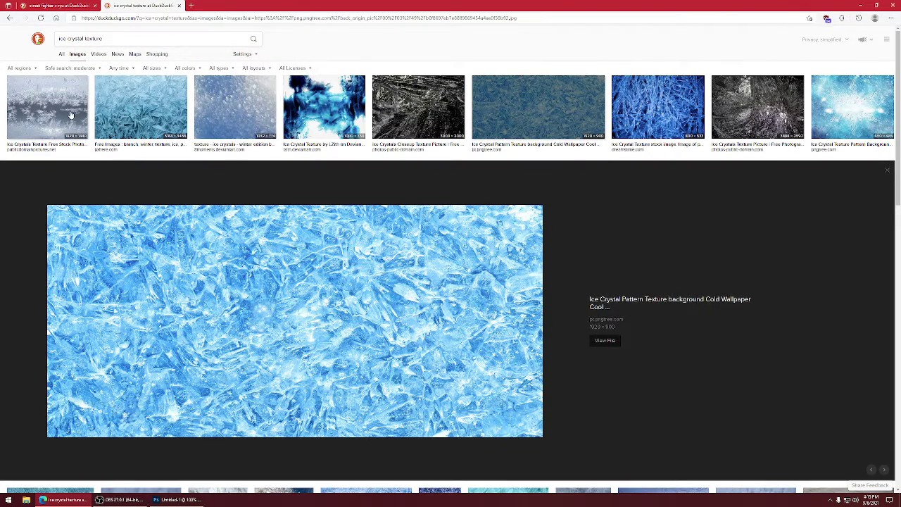
pyautogui.click(141, 119)
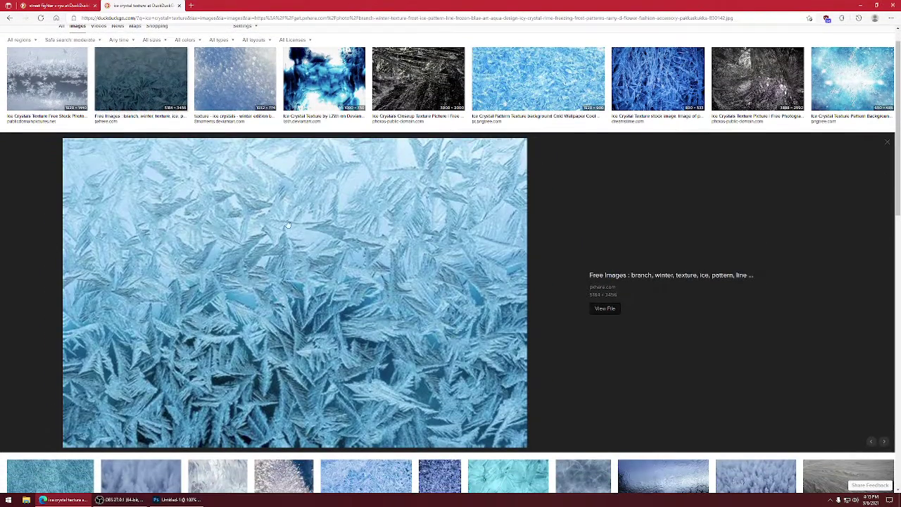
pyautogui.scroll(-3, 399, 163)
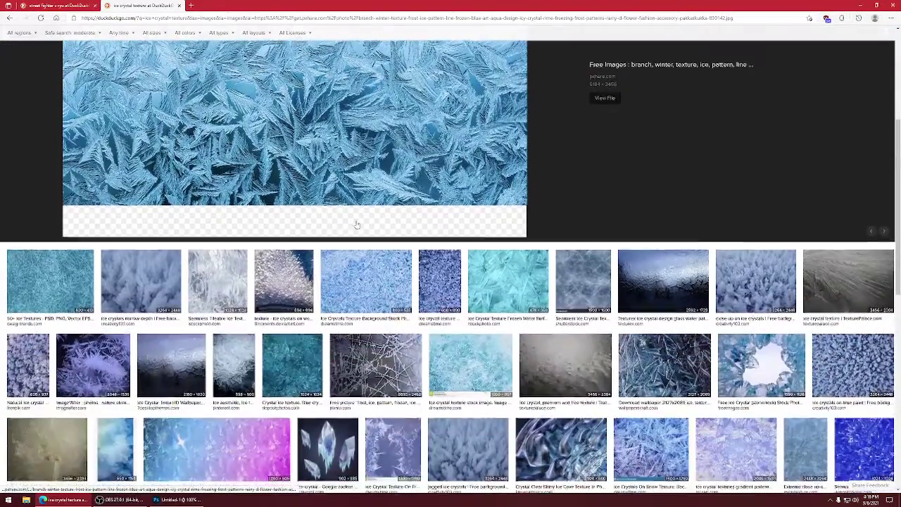
pyautogui.click(226, 285)
pyautogui.press('Left')
pyautogui.press('Left')
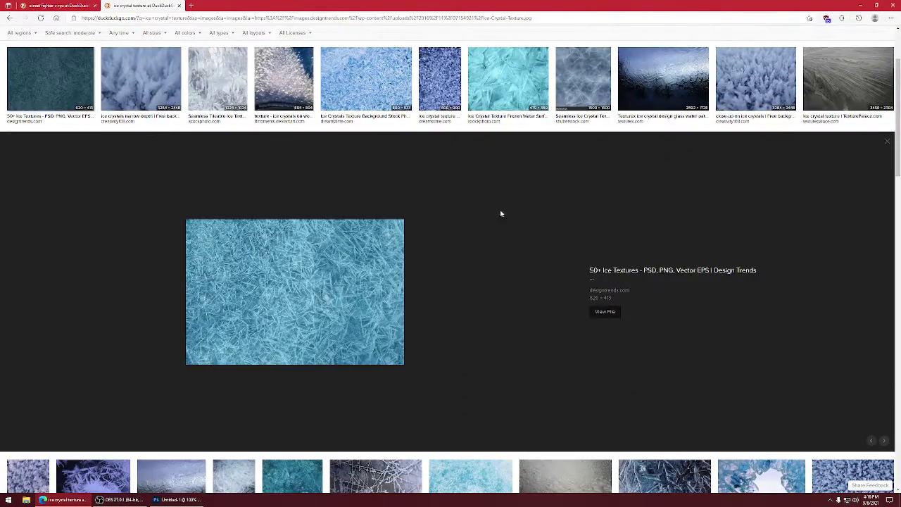
# Open the Texturex ice crystal glass water pattern image at full size and save it to the Desktop as a JPEG
pyautogui.click(671, 92)
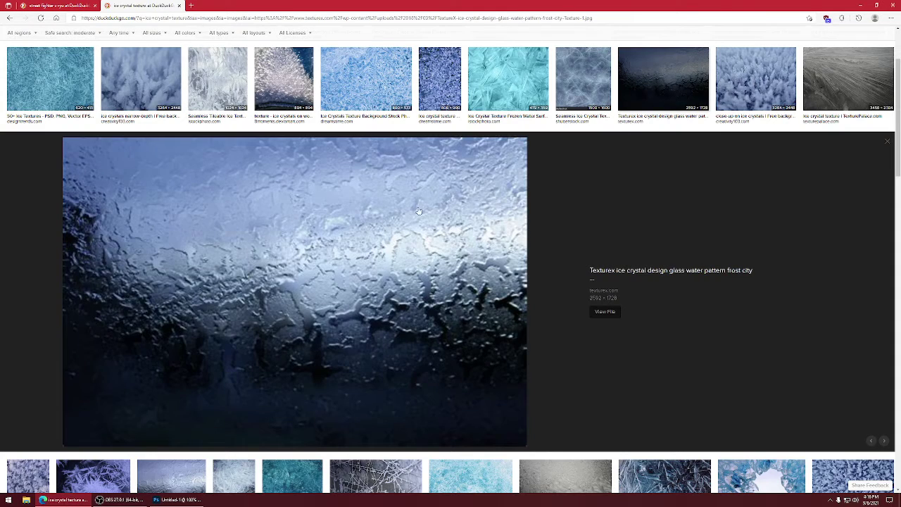
pyautogui.click(338, 254)
pyautogui.rightClick(368, 185)
pyautogui.click(384, 196)
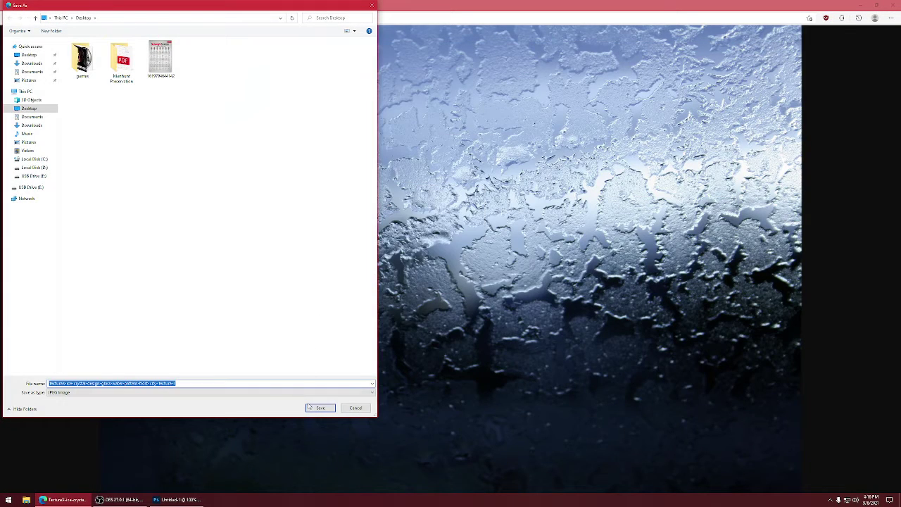
pyautogui.click(319, 407)
# Switch back to Photoshop and open TextureX-ice-crystal-design-glass-water-pattern-frost-city-Texture-1 from the Desktop
pyautogui.hotkey('alt', 'Tab')
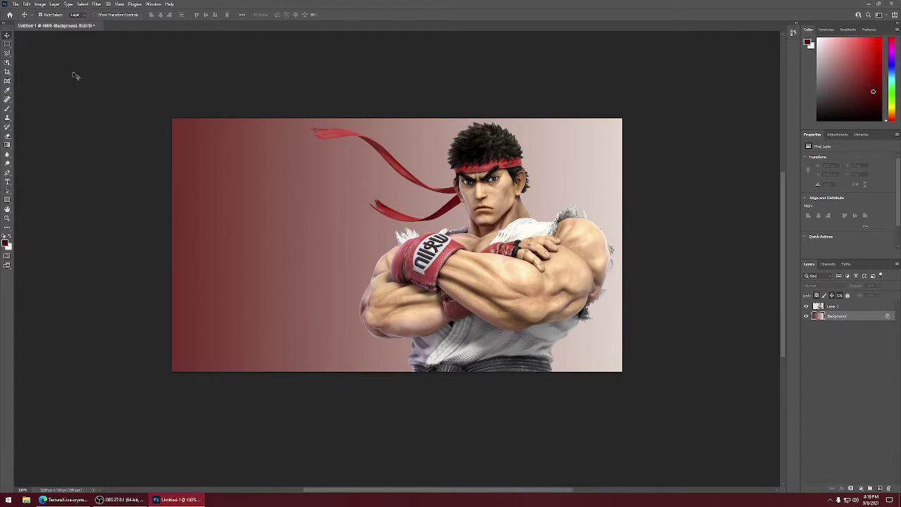
pyautogui.click(15, 4)
pyautogui.click(28, 22)
pyautogui.click(83, 164)
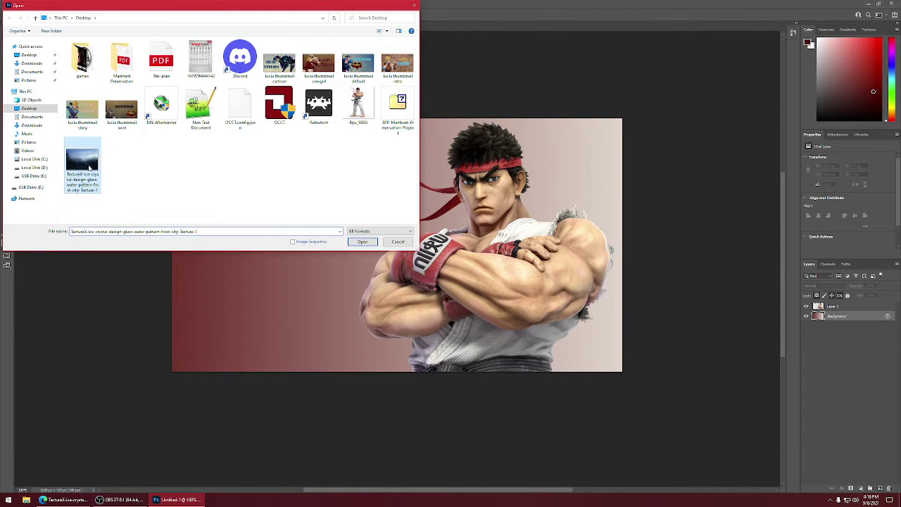
pyautogui.doubleClick(89, 167)
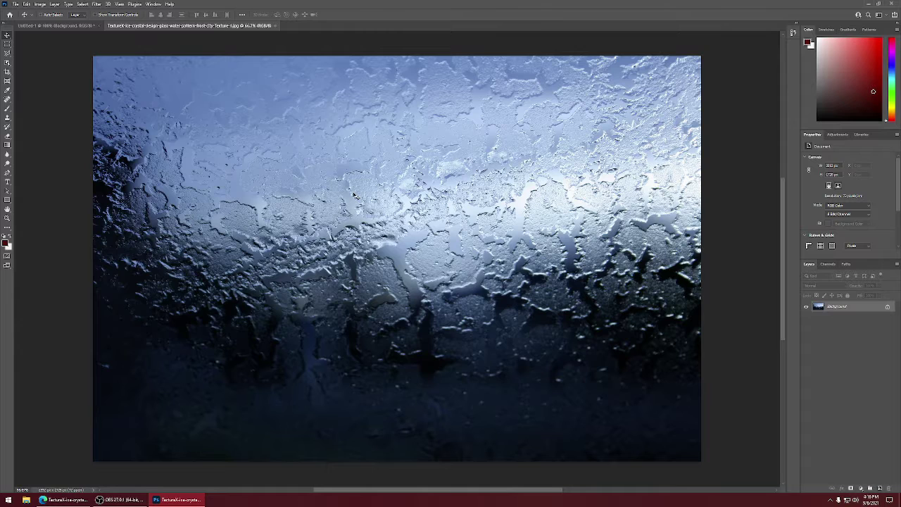
# Copy the whole ice crystal texture into the Ryu document beneath the Ryu layer, closing the texture file, and align it to the canvas's upper-left corner
pyautogui.hotkey('ctrl', 'a')
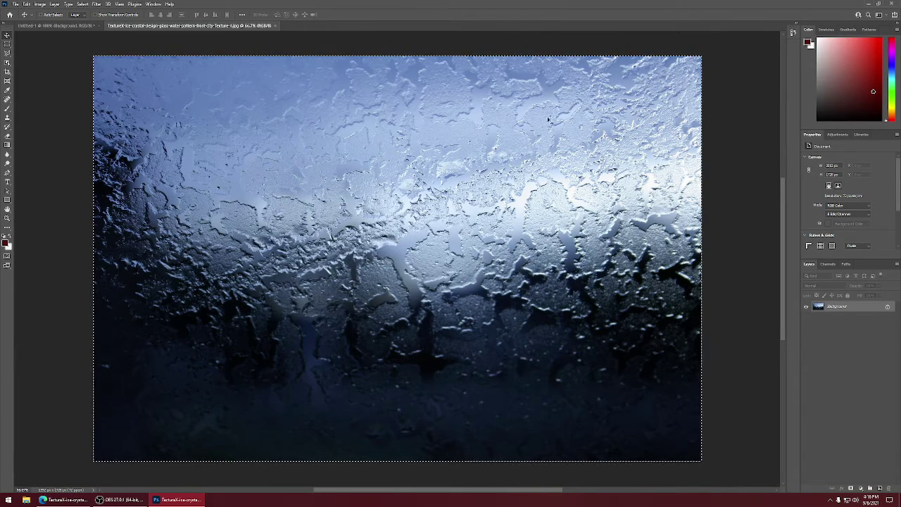
pyautogui.click(275, 25)
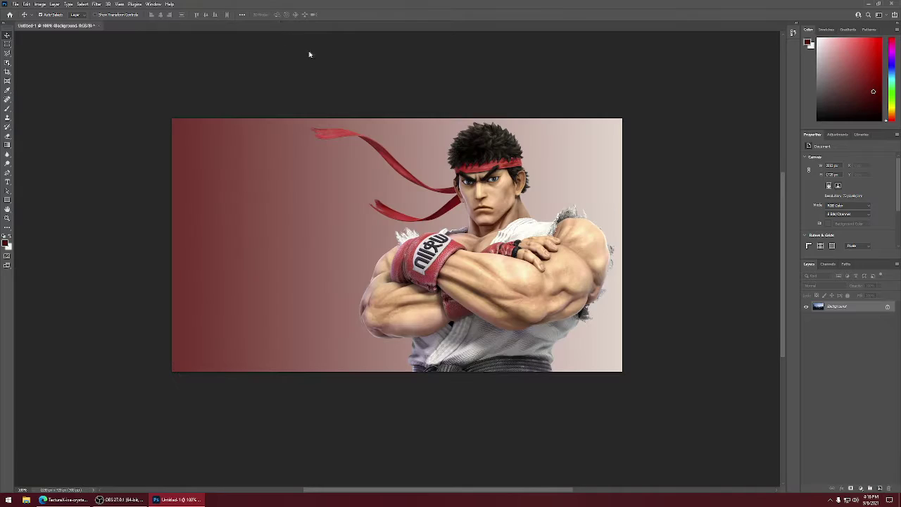
pyautogui.hotkey('ctrl', 'v')
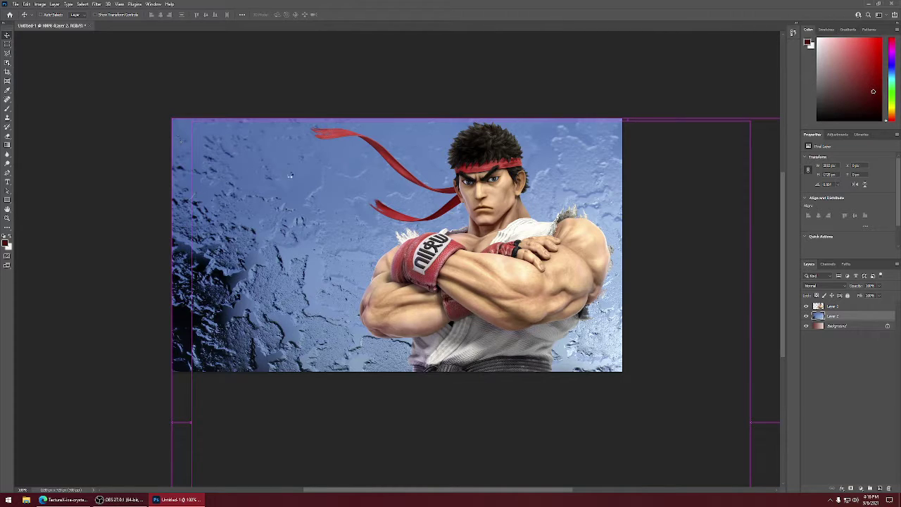
pyautogui.moveTo(289, 176); pyautogui.dragTo(270, 176)
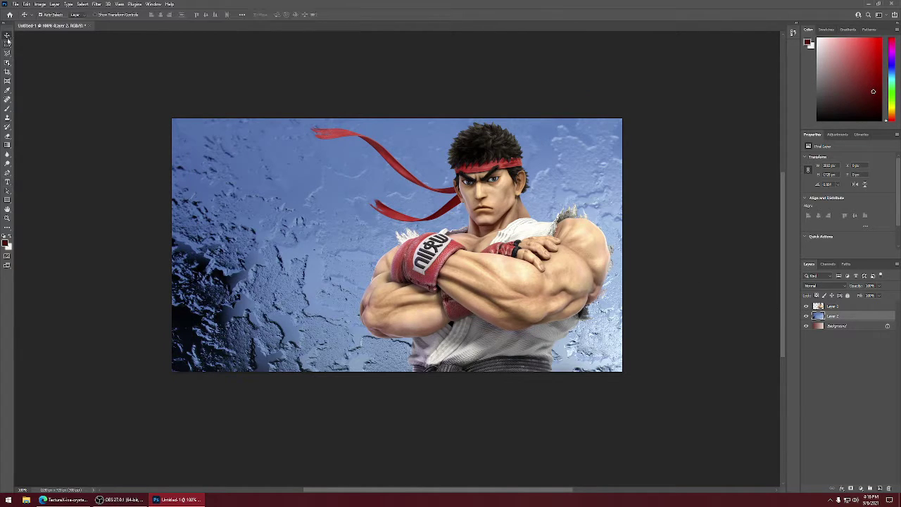
# Scale the ice texture layer down to fit the canvas and lower its opacity so the red gradient shows through
pyautogui.hotkey('ctrl', 't')
pyautogui.moveTo(168, 118)
pyautogui.mouseDown()
pyautogui.moveTo(265, 181)
pyautogui.moveTo(121, 41)
pyautogui.moveTo(279, 159)
pyautogui.moveTo(148, 89)
pyautogui.moveTo(178, 110)
pyautogui.mouseUp()
pyautogui.moveTo(249, 154); pyautogui.dragTo(234, 162)
pyautogui.press('Return')
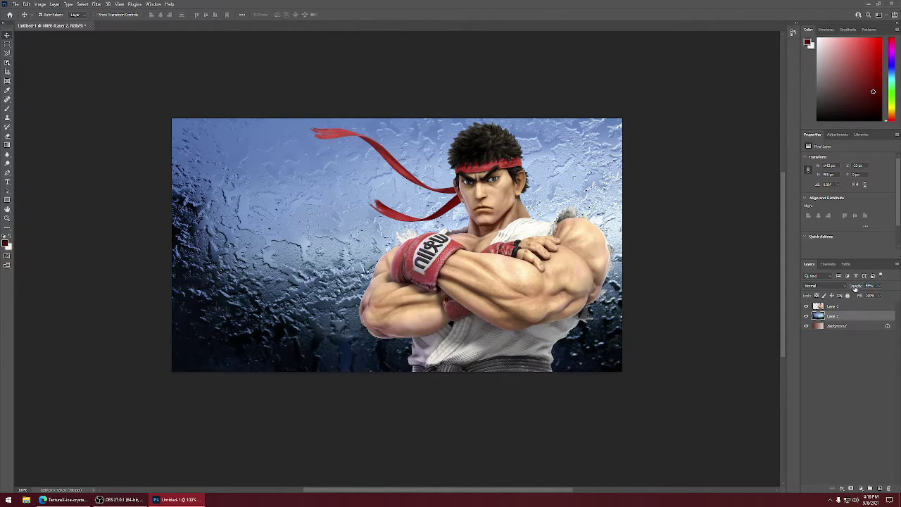
pyautogui.moveTo(855, 288); pyautogui.dragTo(858, 286)
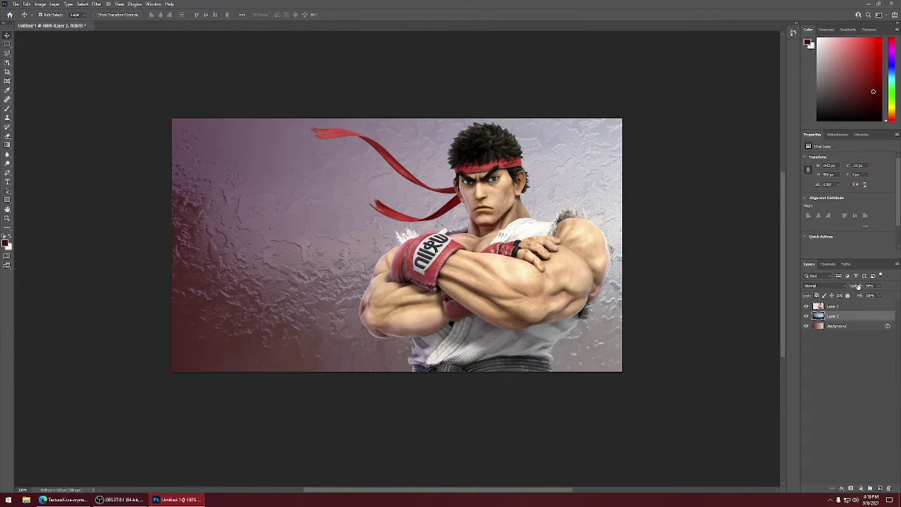
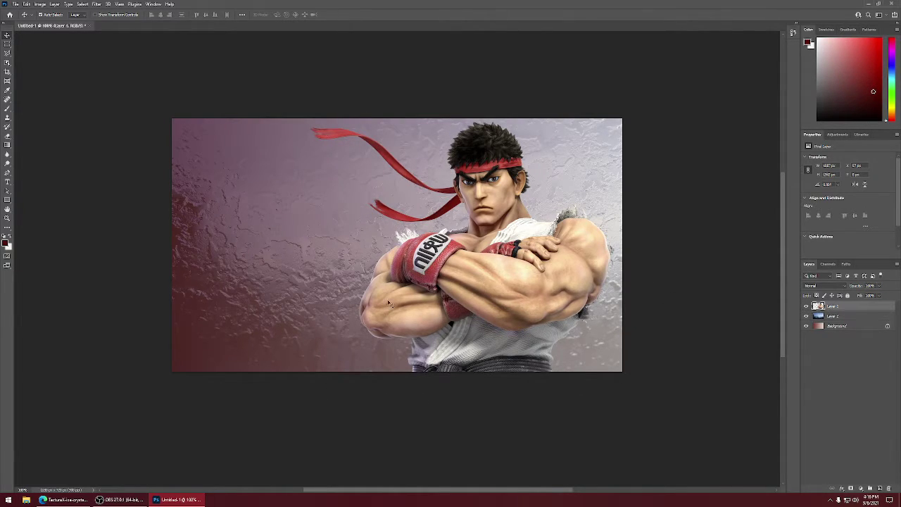
# Add a Drop Shadow layer style to the Ryu layer, trying Outer Glow in its place before settling on the shadow
pyautogui.rightClick(830, 307)
pyautogui.click(573, 99)
pyautogui.click(66, 174)
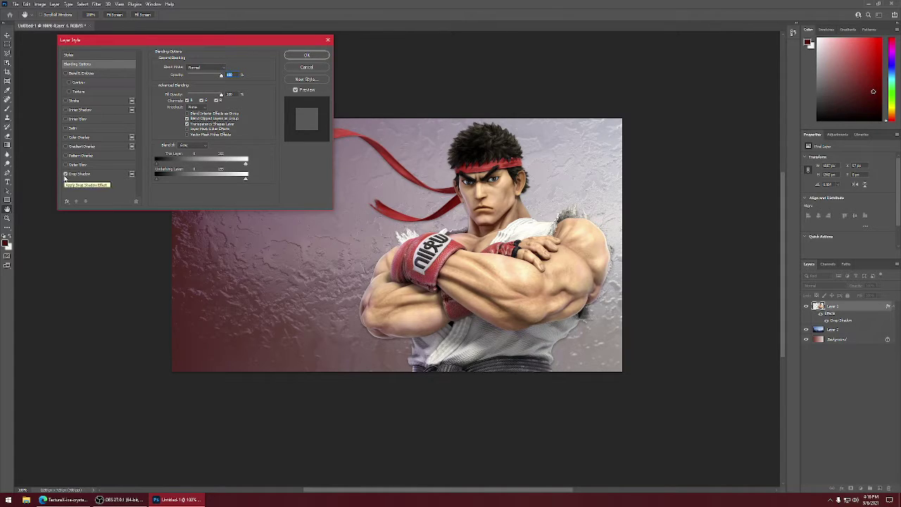
pyautogui.click(66, 165)
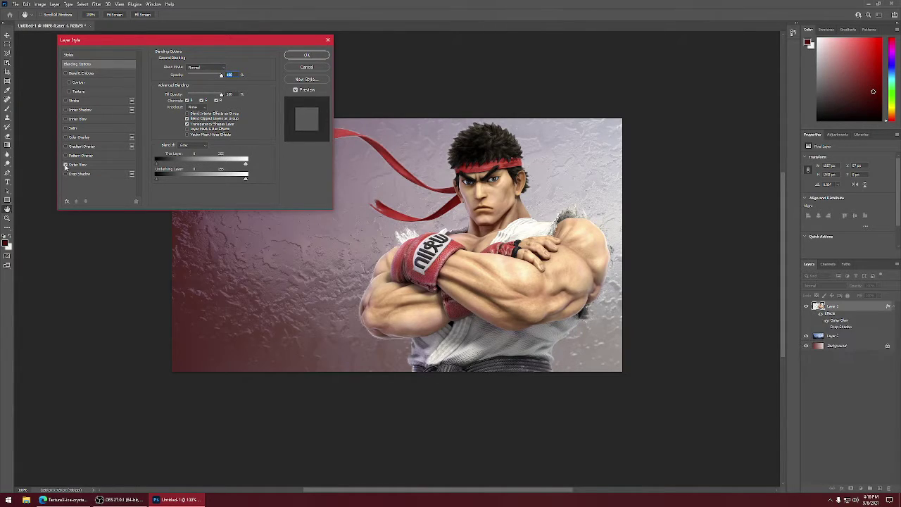
pyautogui.click(65, 165)
pyautogui.click(65, 174)
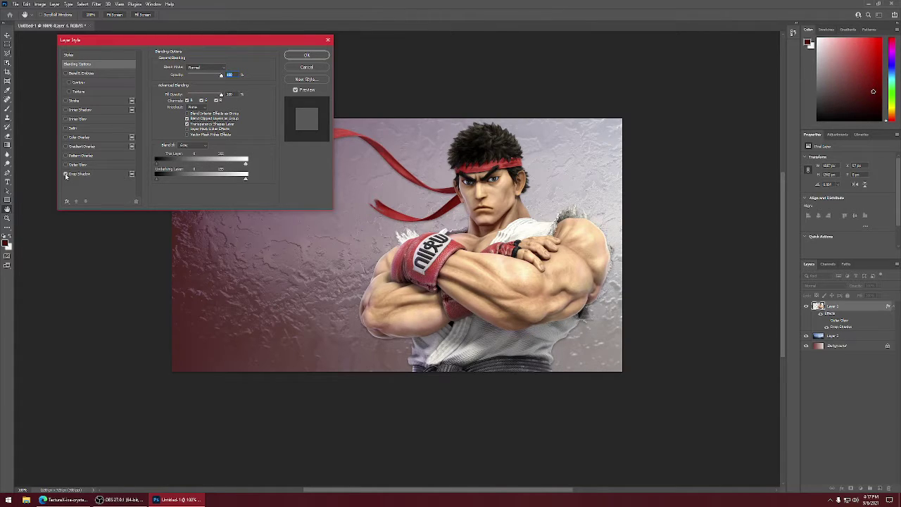
pyautogui.click(304, 56)
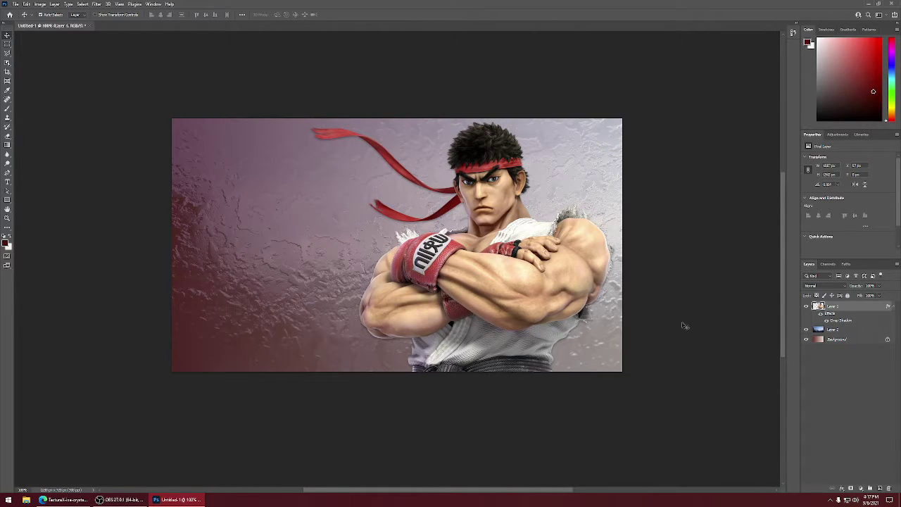
# Add a new empty layer above the Ryu layer and select the entire canvas
pyautogui.click(827, 344)
pyautogui.press('g')
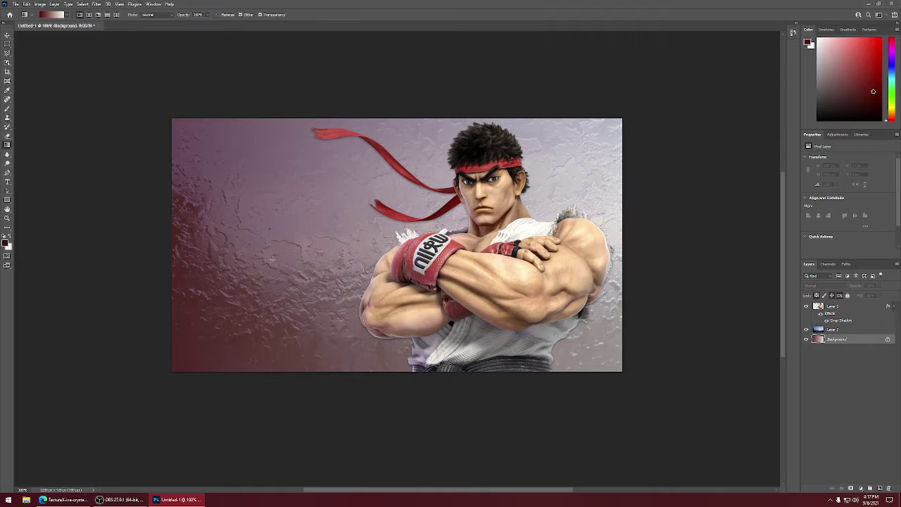
pyautogui.click(821, 311)
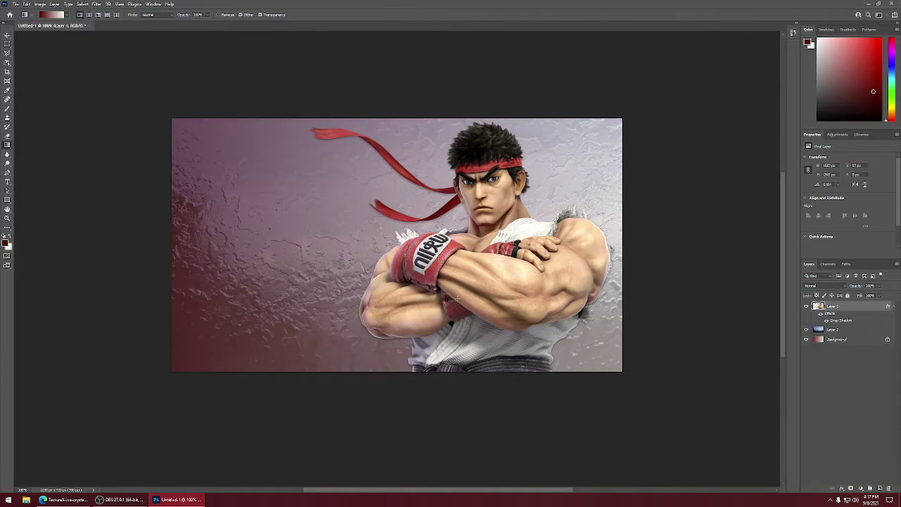
pyautogui.click(879, 488)
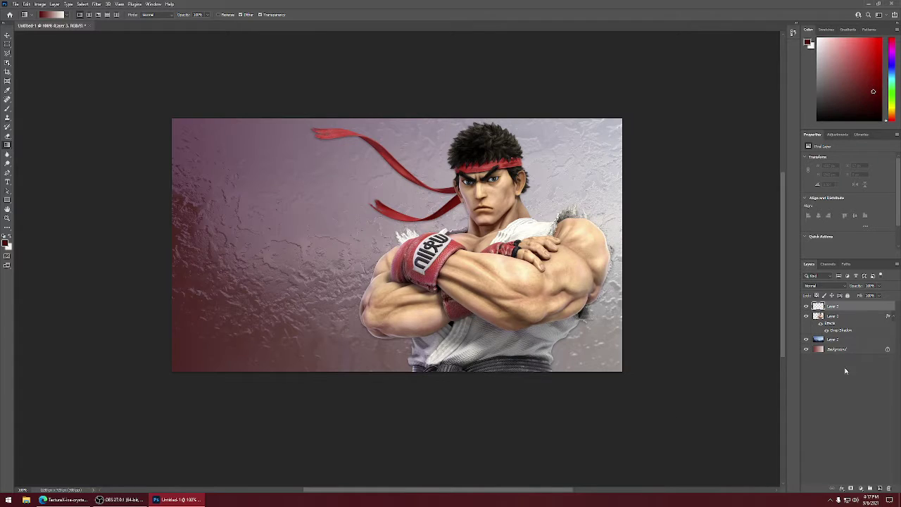
pyautogui.hotkey('ctrl', 'a')
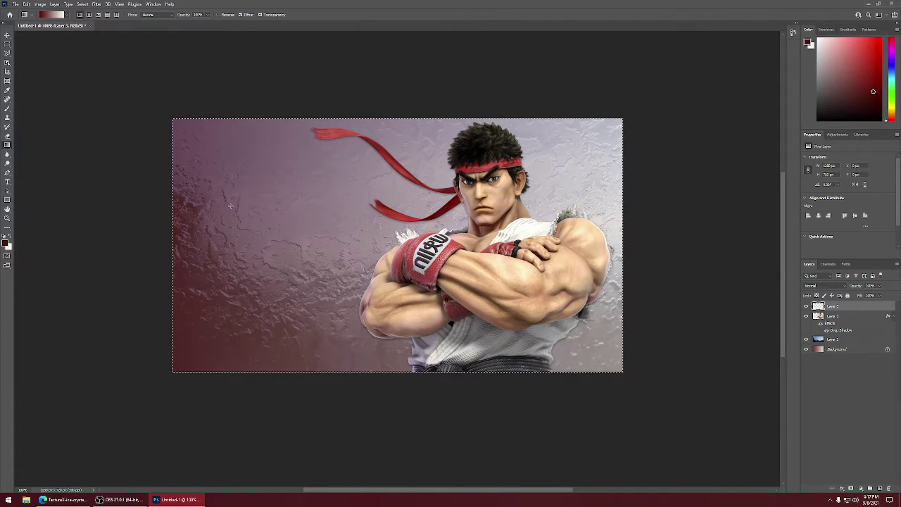
# Convert the full-canvas selection into a thin border selection around the canvas edges
pyautogui.click(40, 4)
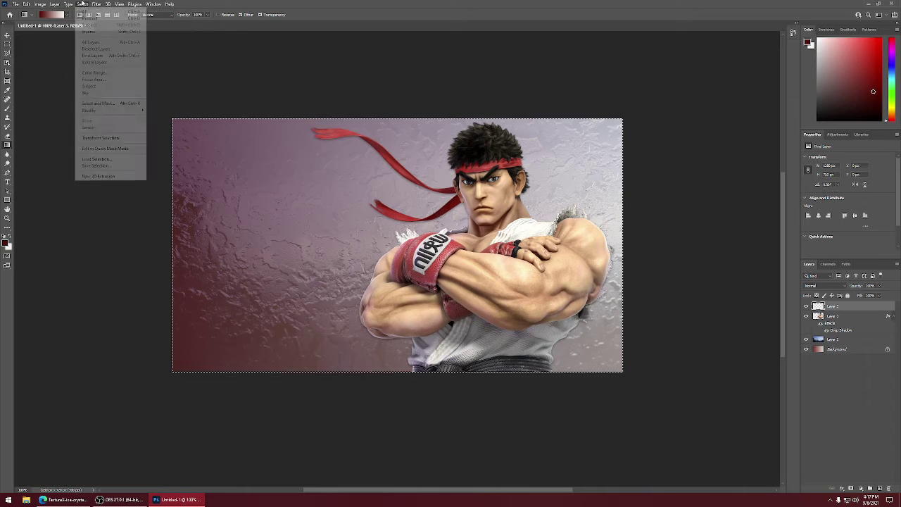
pyautogui.moveTo(102, 112)
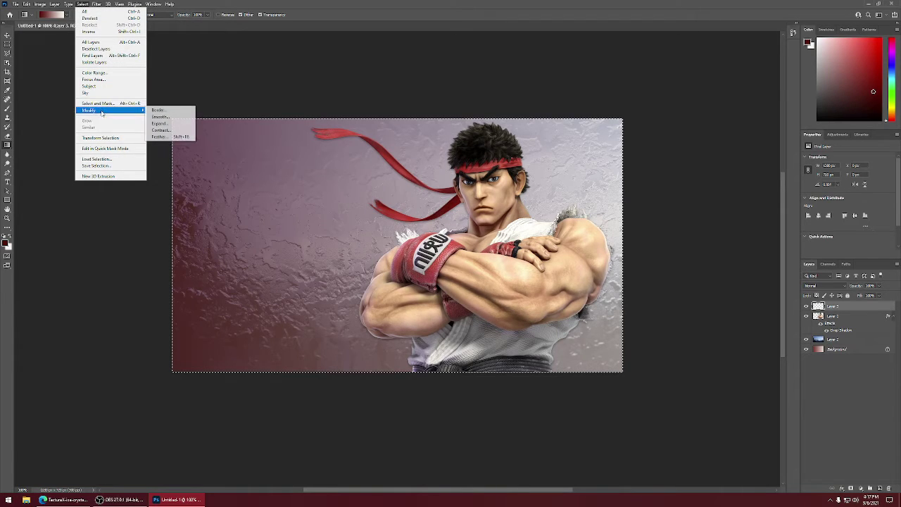
pyautogui.click(157, 109)
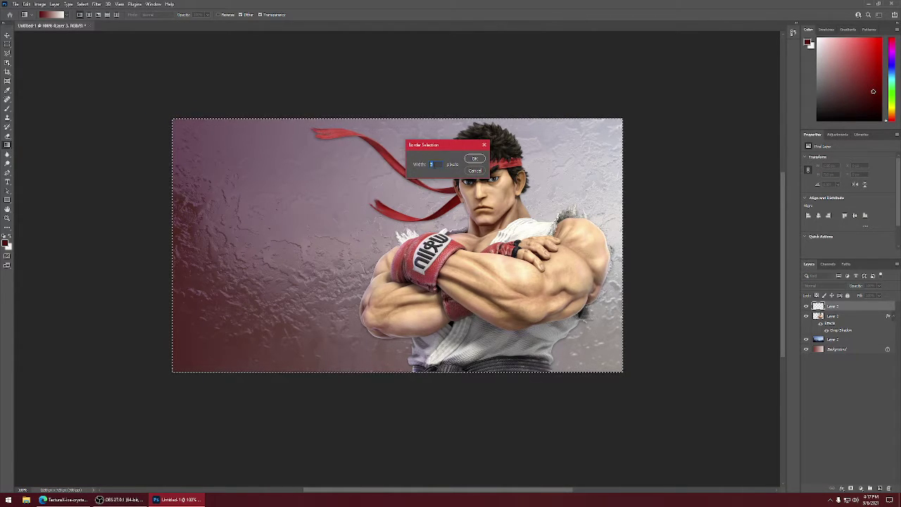
pyautogui.click(474, 159)
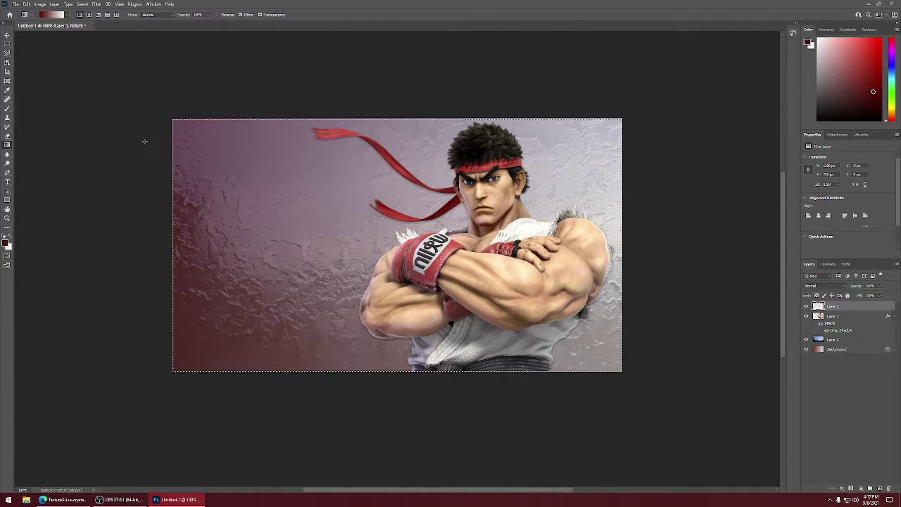
# Fill the border selection with the dark red foreground color using the Paint Bucket tool and deselect it
pyautogui.rightClick(8, 145)
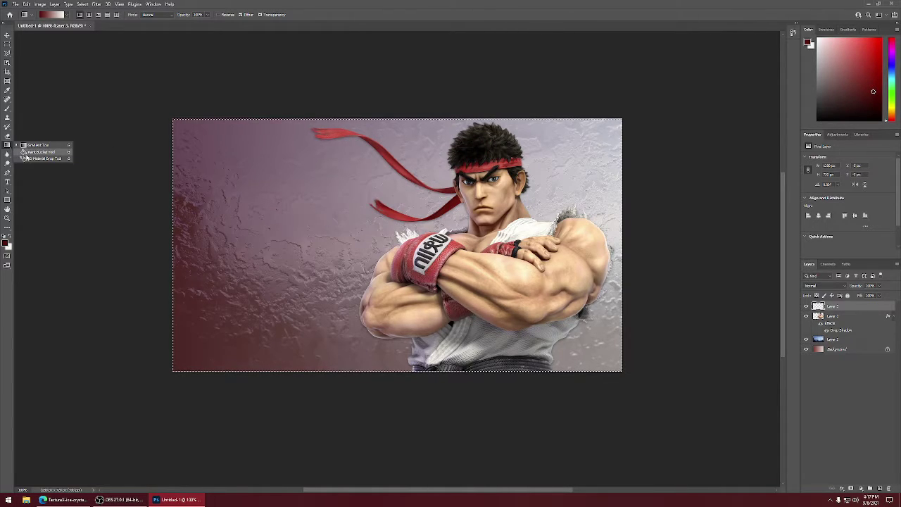
pyautogui.click(39, 152)
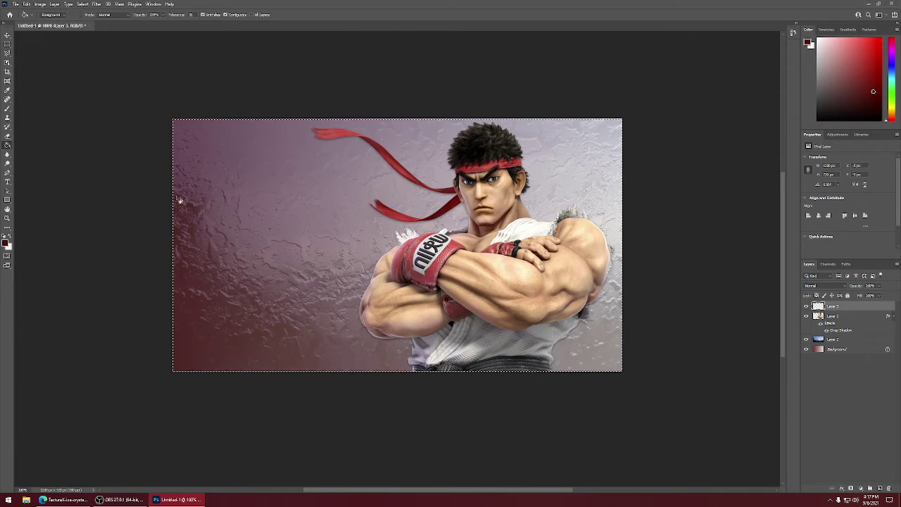
pyautogui.click(8, 53)
pyautogui.hotkey('ctrl', 'd')
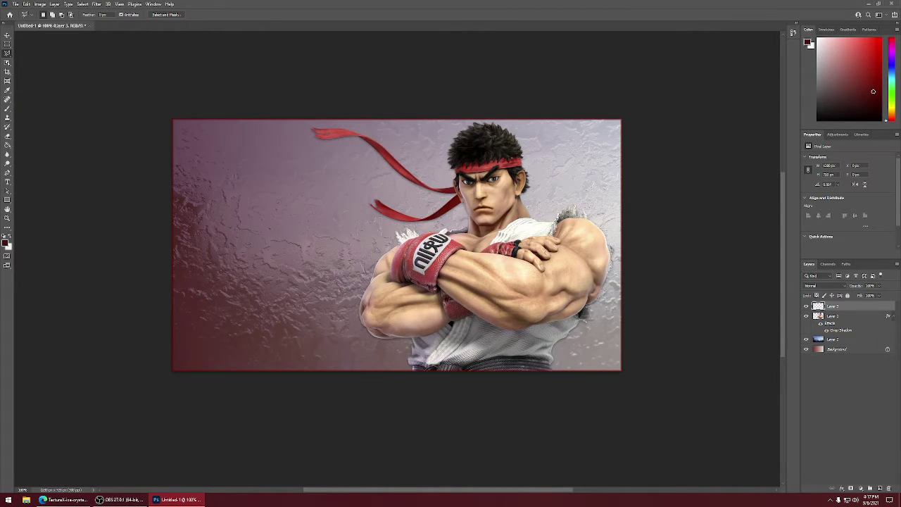
# Activate the Type tool, switch to the browser, search for "dafont" and open the DaFont website
pyautogui.press('t')
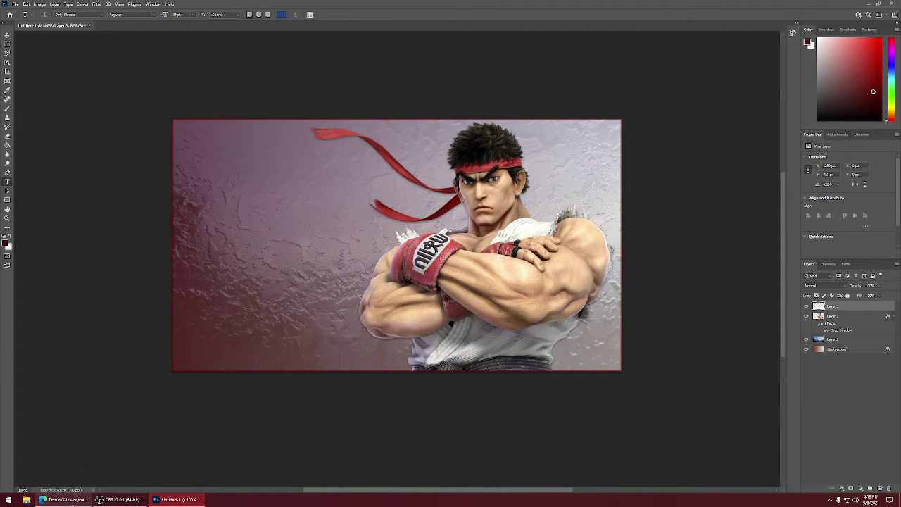
pyautogui.click(63, 500)
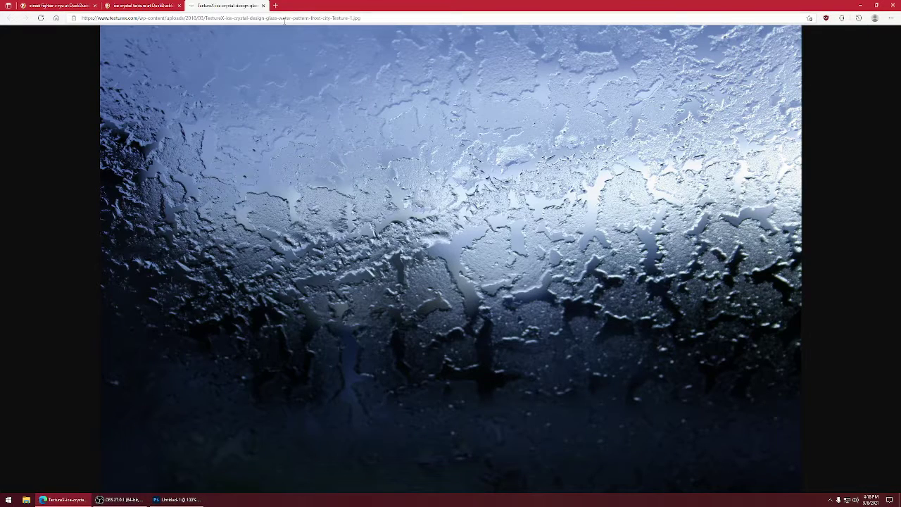
pyautogui.click(284, 19)
pyautogui.write('dafont')
pyautogui.press('Return')
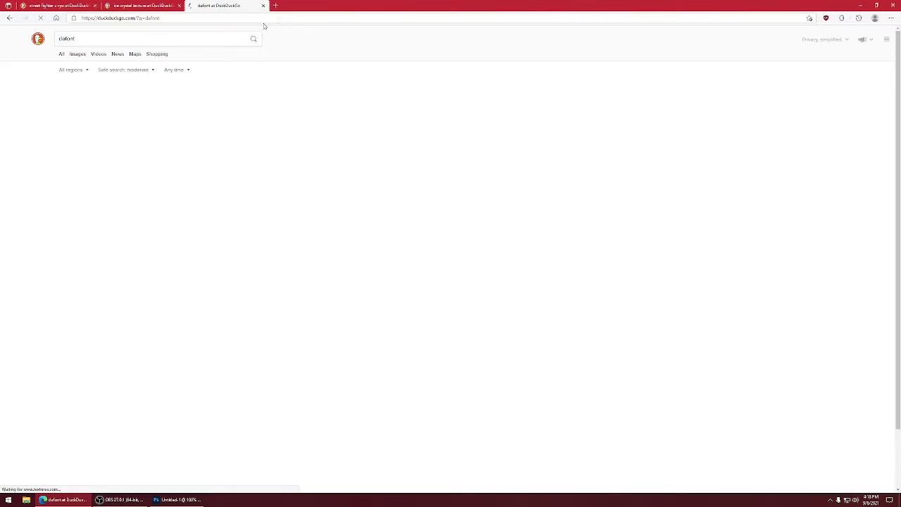
pyautogui.click(90, 98)
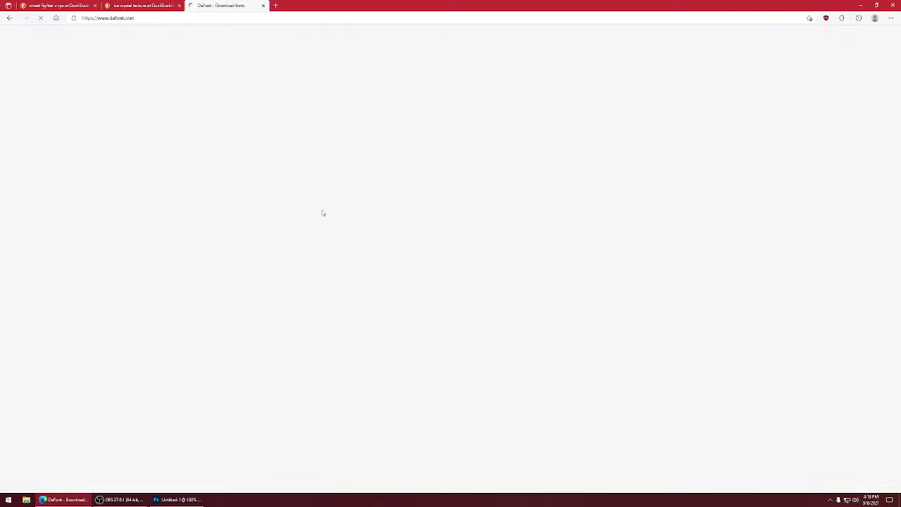
# Open the Cartoon category of fancy fonts and look through its first page for a suitable font
pyautogui.scroll(-3, 225, 279)
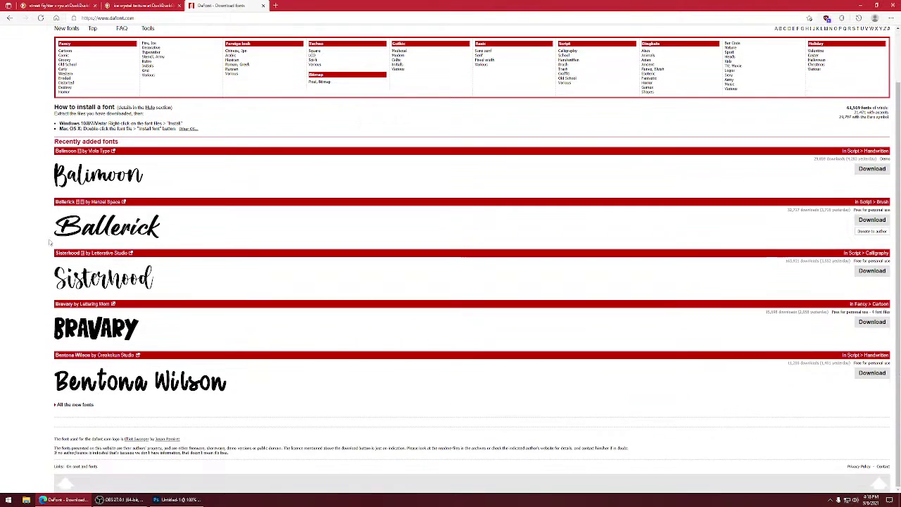
pyautogui.scroll(2, 200, 271)
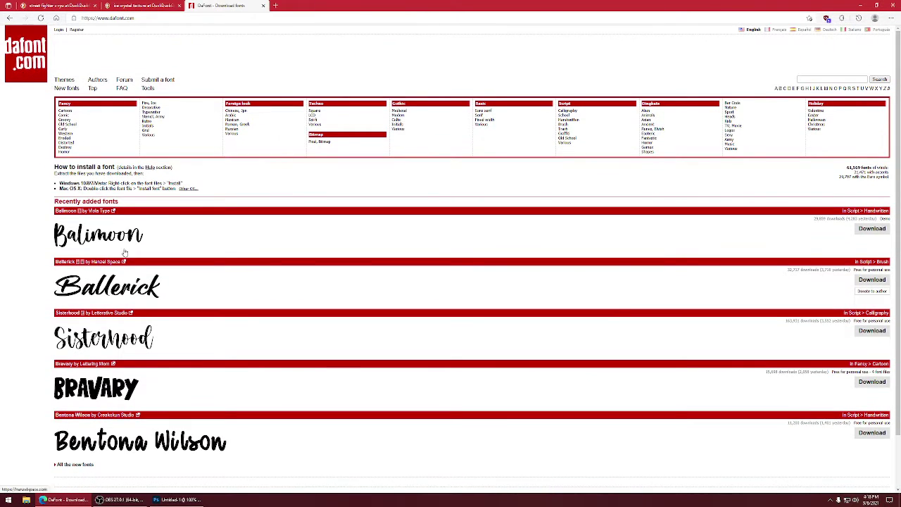
pyautogui.click(65, 112)
pyautogui.scroll(-4, 190, 273)
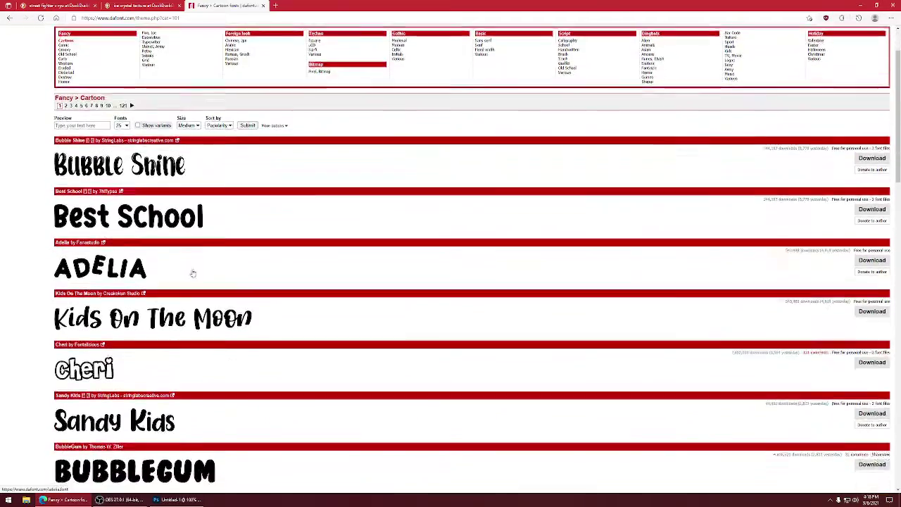
pyautogui.scroll(-8, 181, 275)
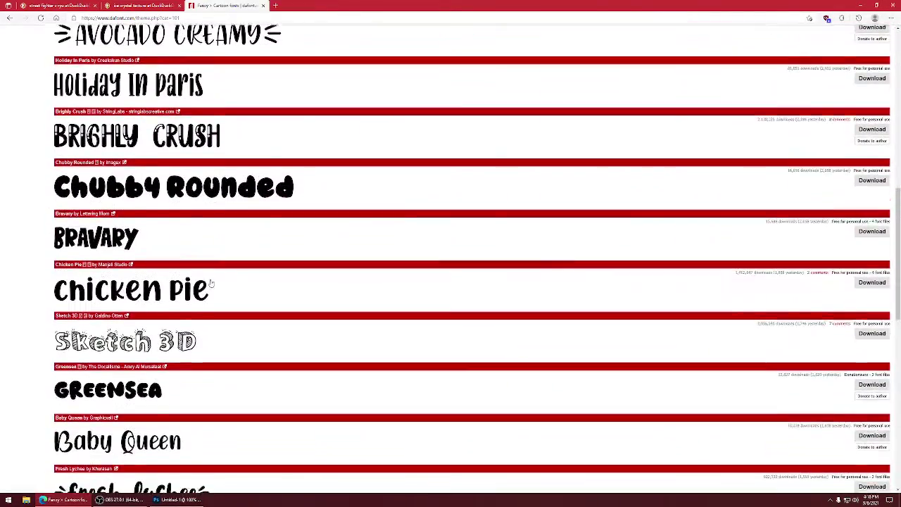
pyautogui.scroll(-5, 190, 308)
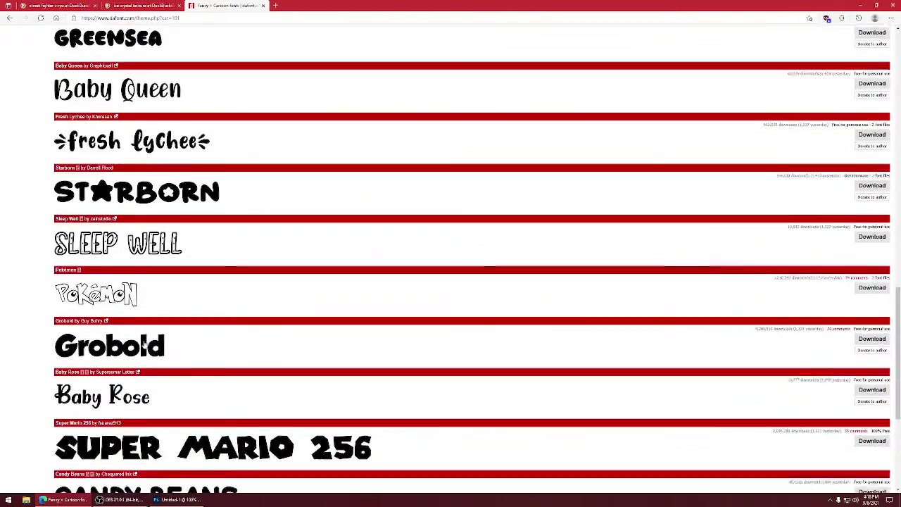
pyautogui.scroll(10, 412, 326)
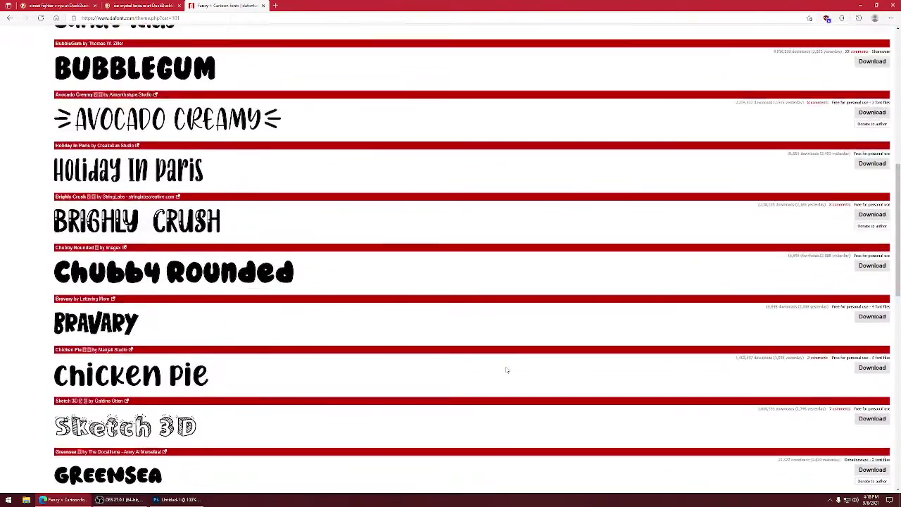
pyautogui.scroll(-10, 501, 360)
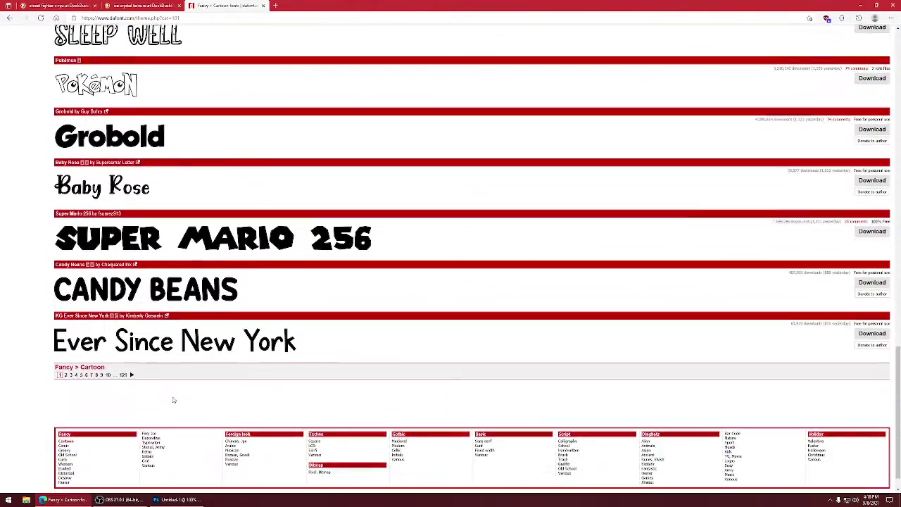
# Open the Milky Nice font from the second page of Cartoon fonts and save its milky_nice zip archive to the Desktop
pyautogui.click(65, 375)
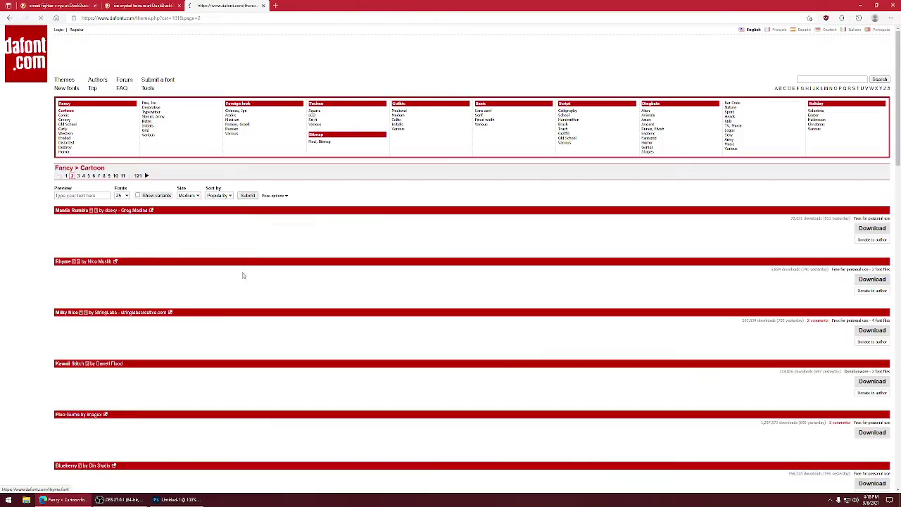
pyautogui.scroll(-3, 218, 246)
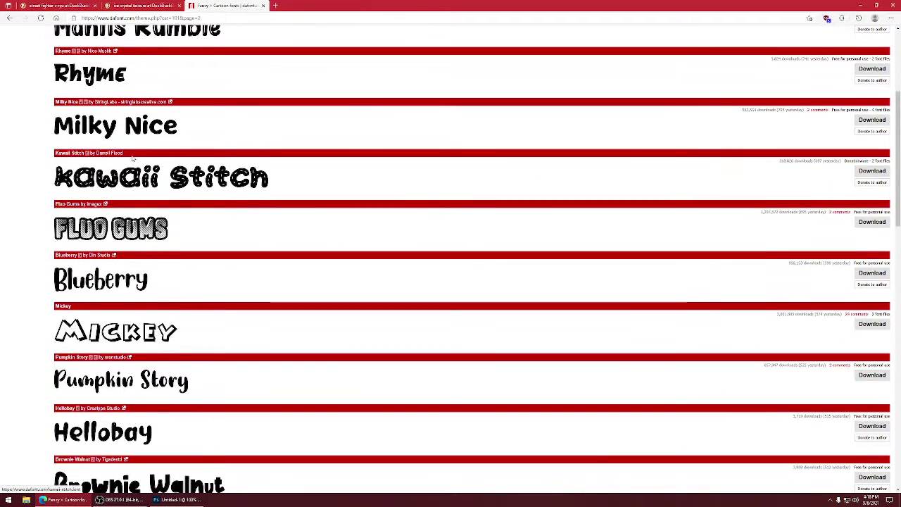
pyautogui.click(190, 188)
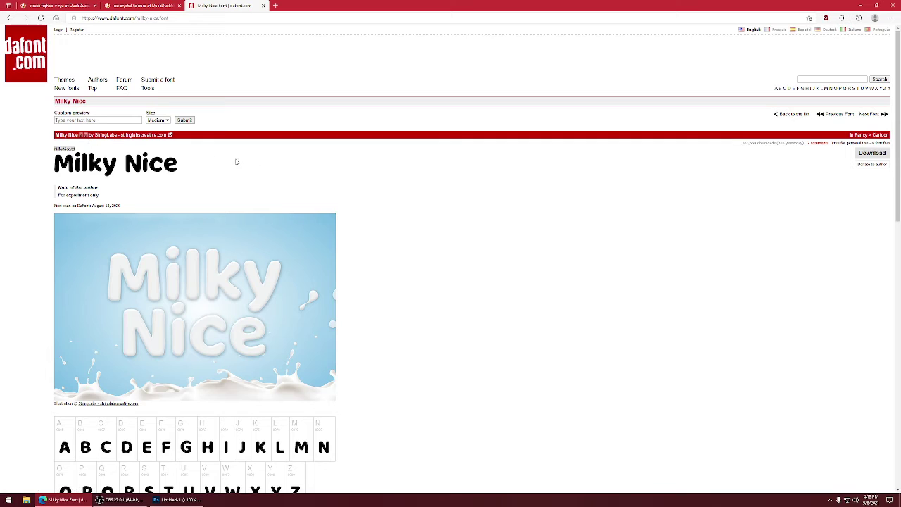
pyautogui.click(871, 153)
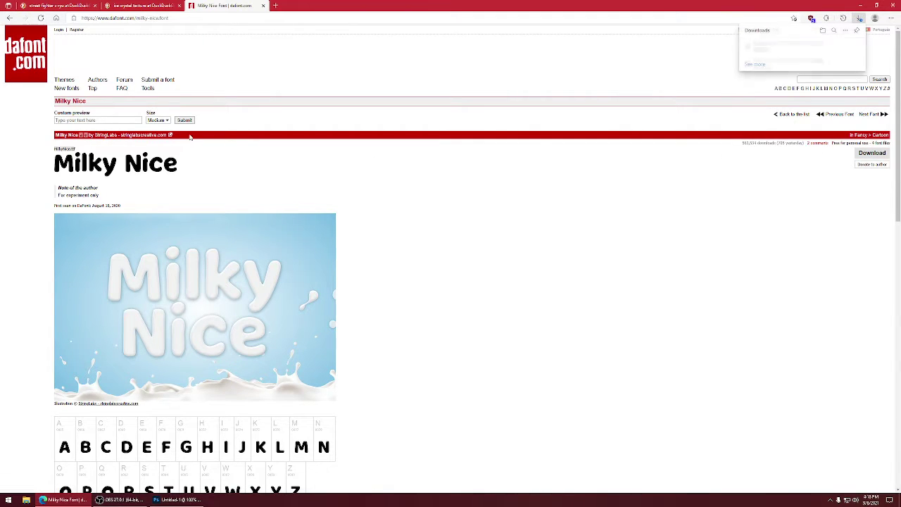
pyautogui.click(814, 55)
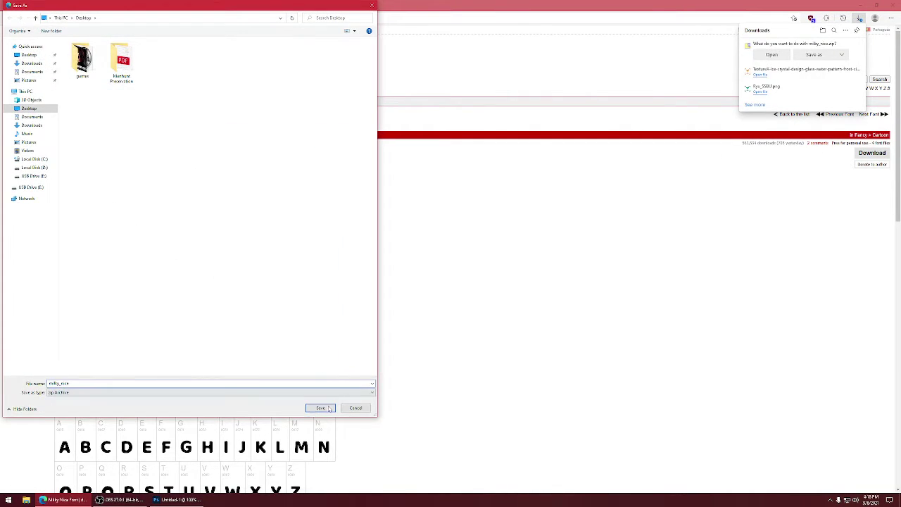
pyautogui.click(321, 408)
# Go to the desktop, open the milky_nice archive and extract the MilkyNice font file onto the desktop
pyautogui.click(176, 499)
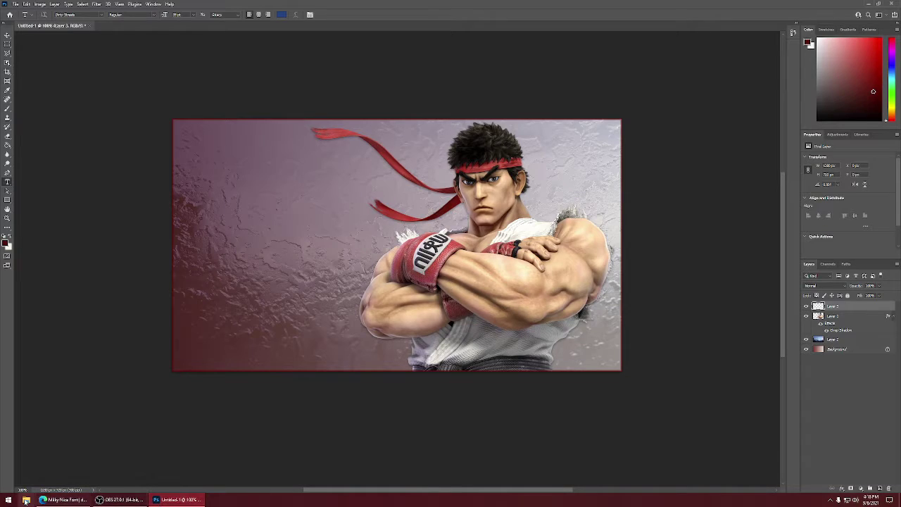
pyautogui.press('super+d')
pyautogui.doubleClick(33, 400)
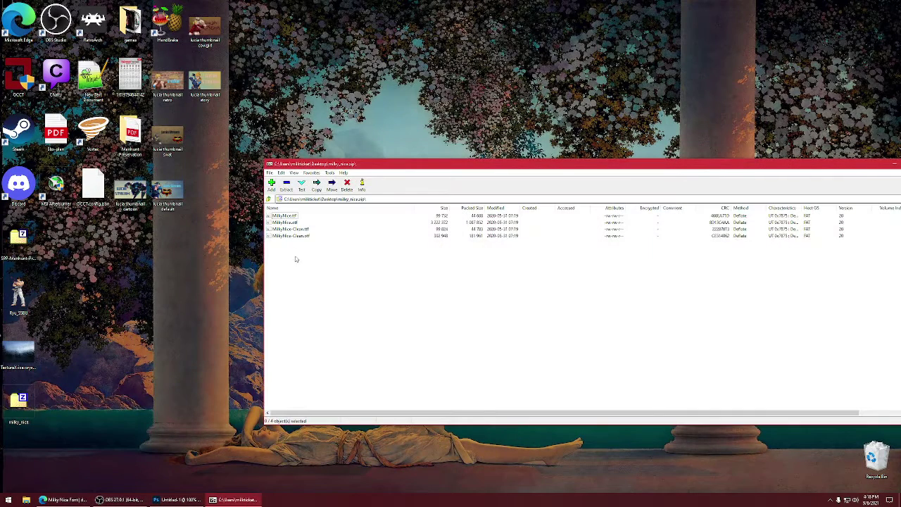
pyautogui.moveTo(281, 216); pyautogui.dragTo(223, 232)
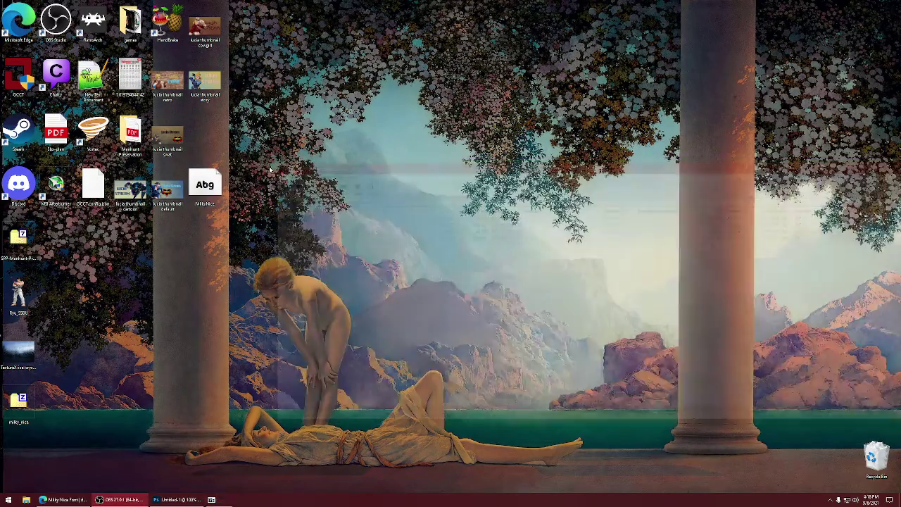
# Preview the extracted MilkyNice font file and install it on the system
pyautogui.doubleClick(204, 187)
pyautogui.click(34, 33)
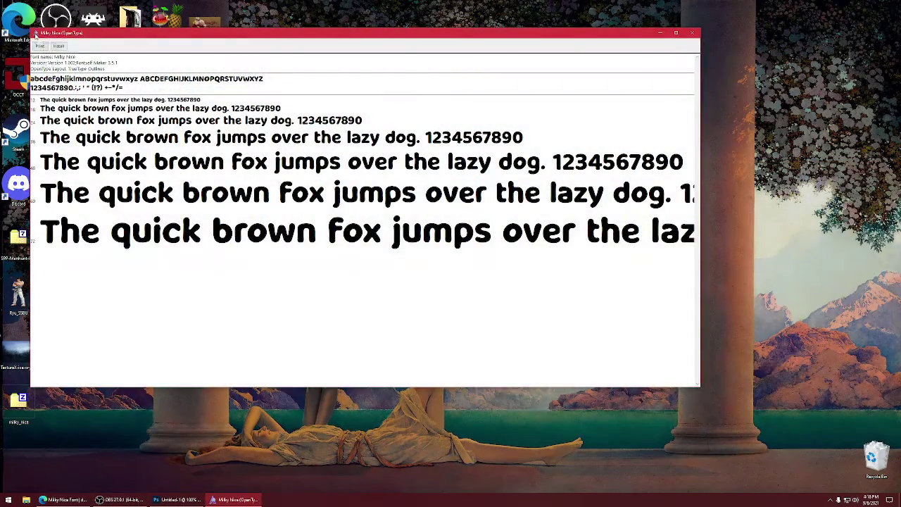
pyautogui.click(46, 81)
pyautogui.rightClick(206, 182)
pyautogui.click(235, 201)
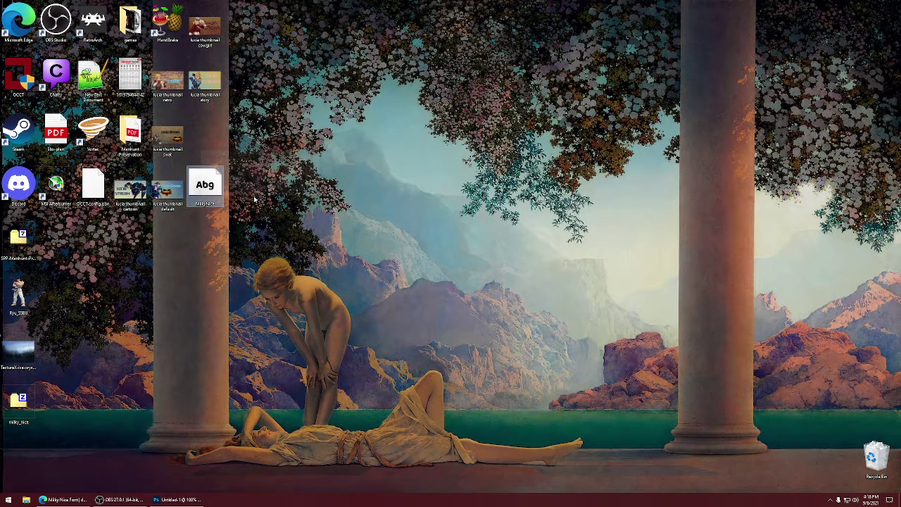
# Return to Photoshop, set the type font to Milky Nice and draw a text box across the canvas area beside Ryu
pyautogui.click(176, 499)
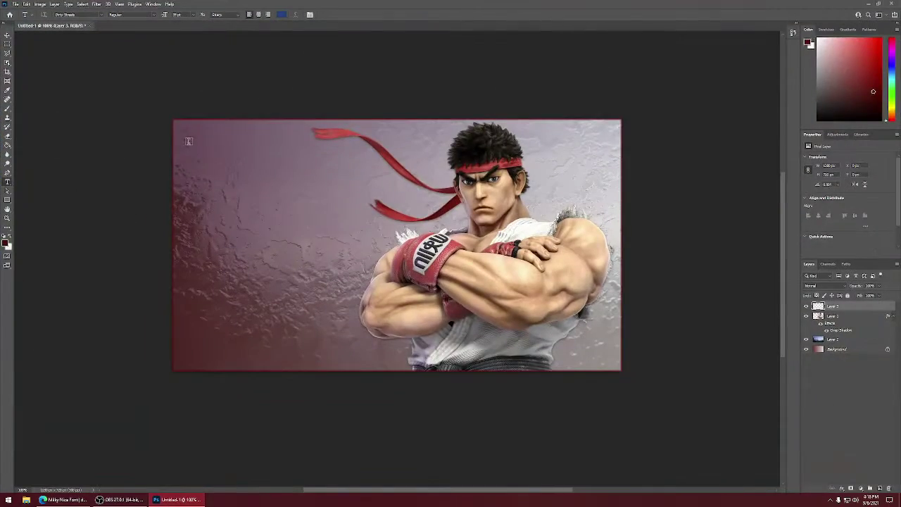
pyautogui.click(101, 17)
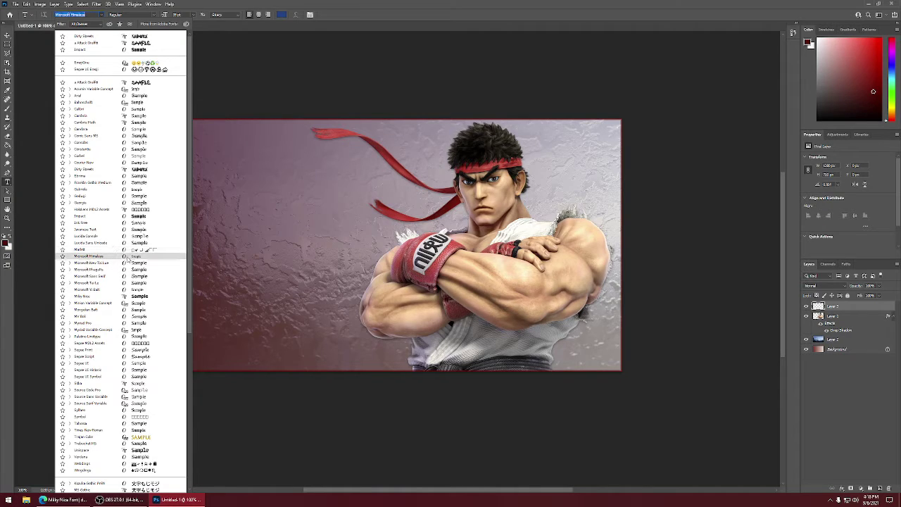
pyautogui.click(144, 296)
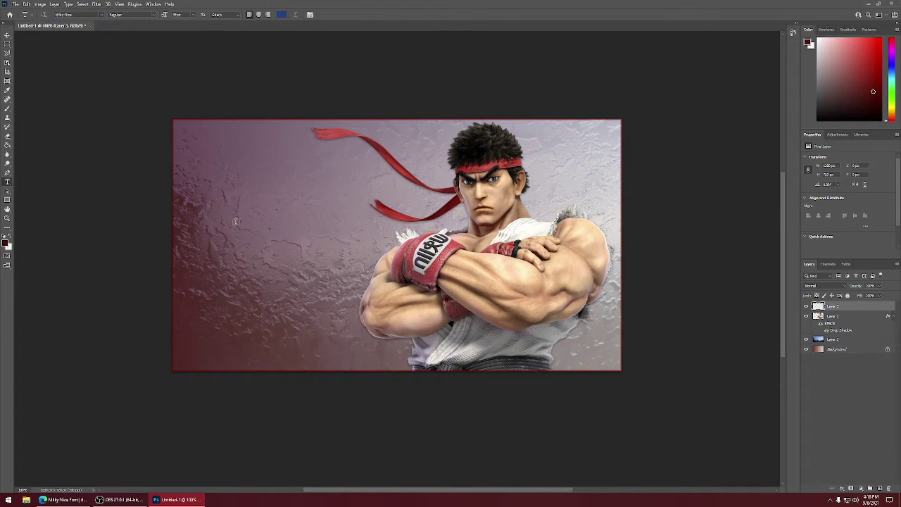
pyautogui.moveTo(187, 161); pyautogui.dragTo(462, 284)
pyautogui.moveTo(167, 17); pyautogui.dragTo(159, 19)
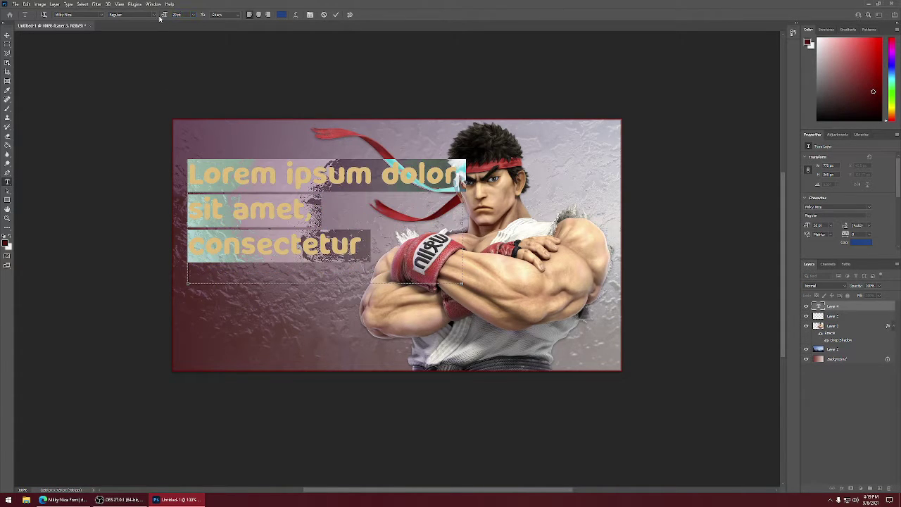
# Enter "this is a youtube thumbnail" in the text box and indent the word "thumbnail" so it sits centered under the first line
pyautogui.write('this is a yo')
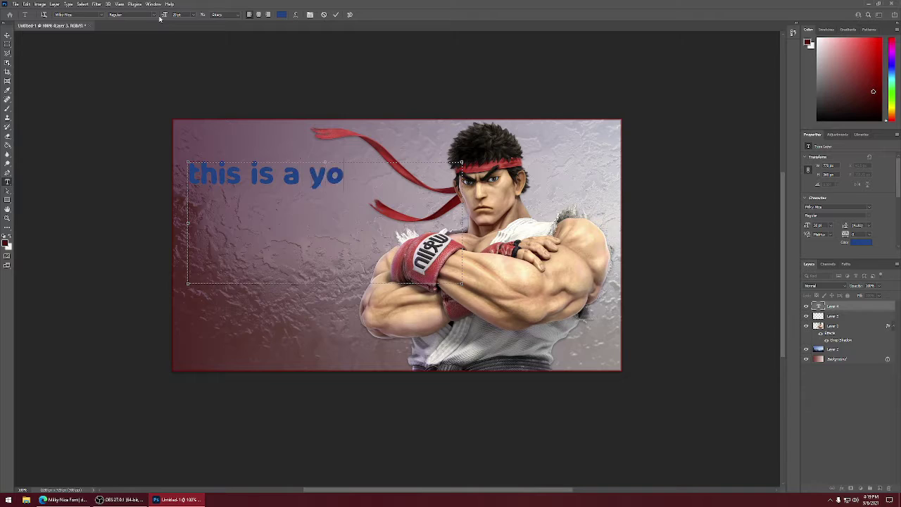
pyautogui.write('utube thumbma')
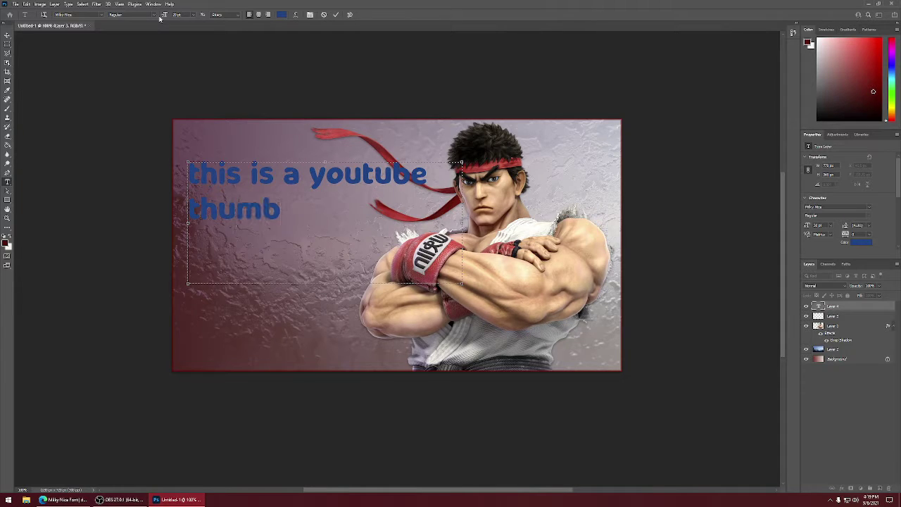
pyautogui.press('BackSpace')
pyautogui.press('BackSpace')
pyautogui.write('nail')
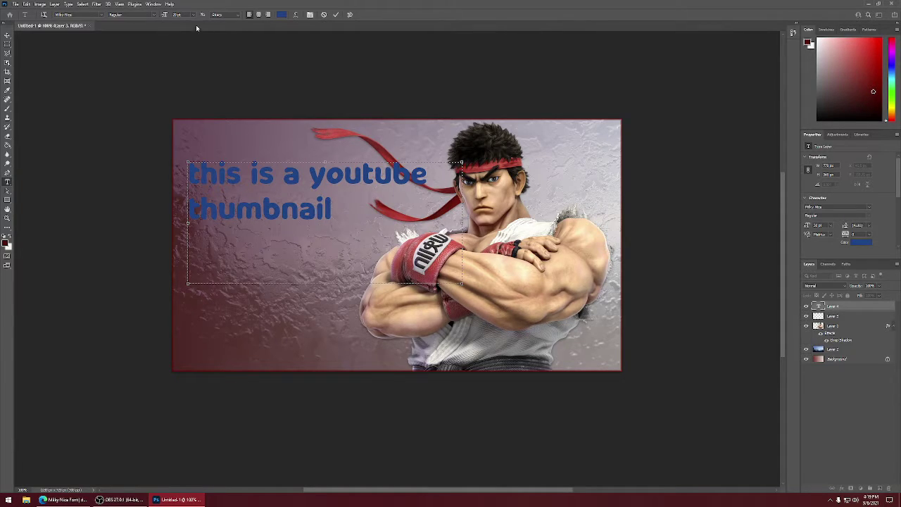
pyautogui.hotkey('ctrl', 'shift', 'c')
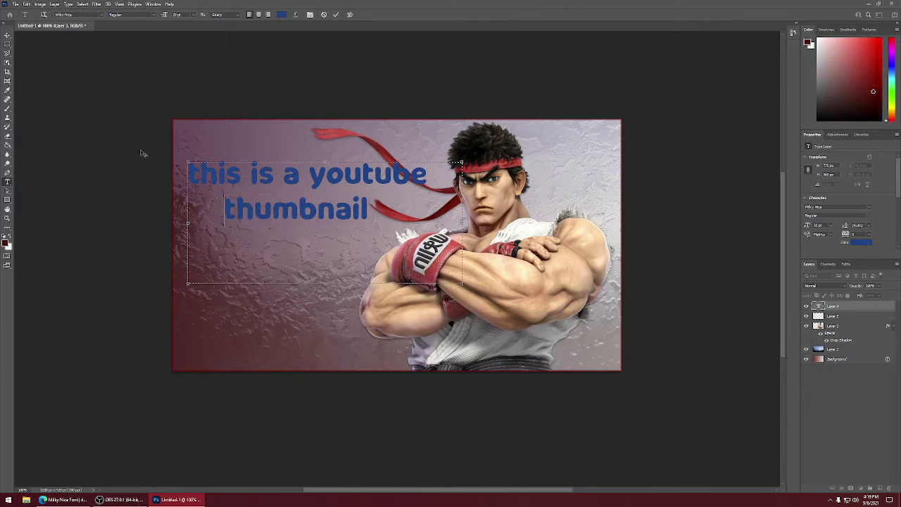
# Capitalize the first letter of the text to read "This" and shift the text layer slightly down and to the left
pyautogui.moveTo(367, 211); pyautogui.dragTo(200, 176)
pyautogui.click(190, 175)
pyautogui.write('T')
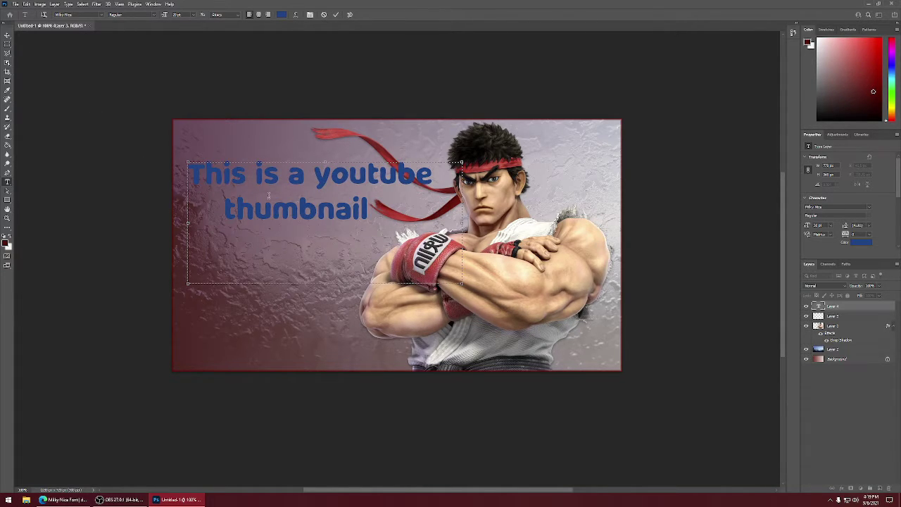
pyautogui.click(7, 34)
pyautogui.moveTo(239, 176); pyautogui.dragTo(229, 193)
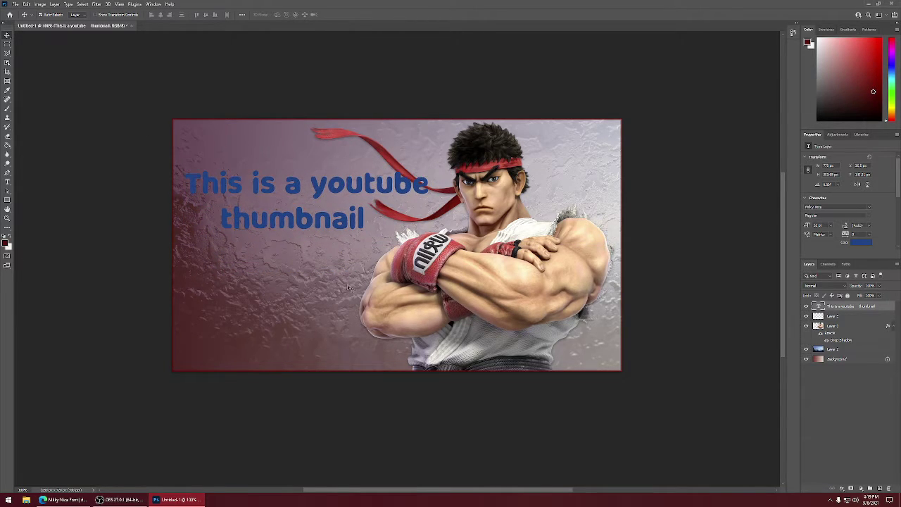
# Try the whole text in white and in dark red by swapping the foreground and background colors
pyautogui.press('t')
pyautogui.moveTo(366, 224); pyautogui.dragTo(168, 166)
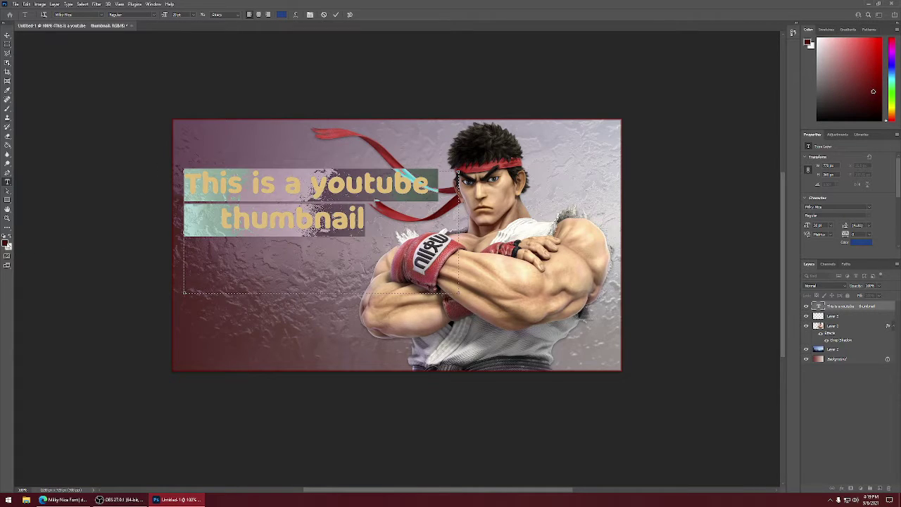
pyautogui.click(5, 249)
pyautogui.click(11, 238)
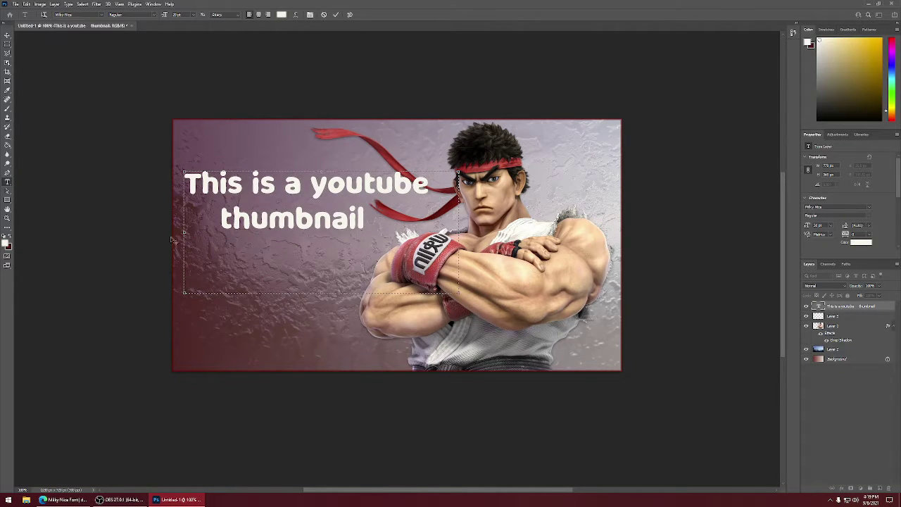
pyautogui.moveTo(132, 235); pyautogui.dragTo(163, 160)
pyautogui.click(10, 238)
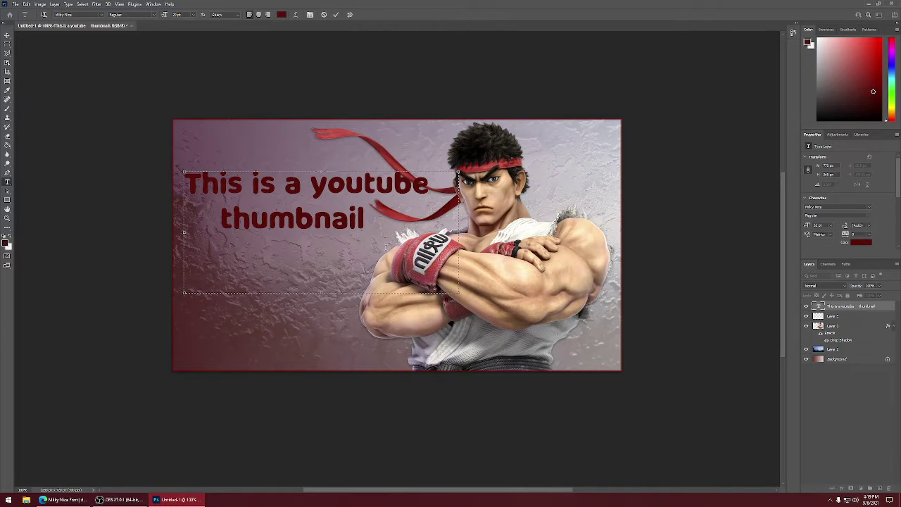
# Recolor the entire text white and switch to the Move tool
pyautogui.hotkey('ctrl', 'a')
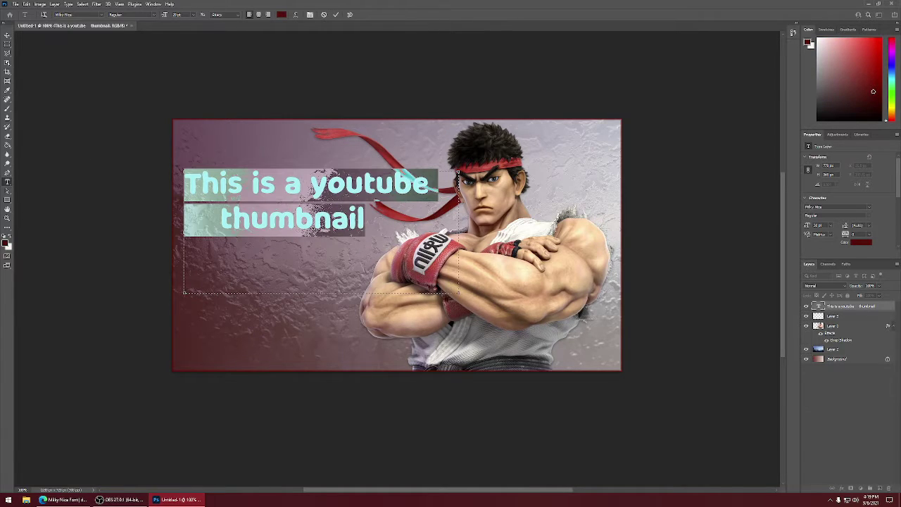
pyautogui.click(11, 243)
pyautogui.click(336, 244)
pyautogui.click(7, 36)
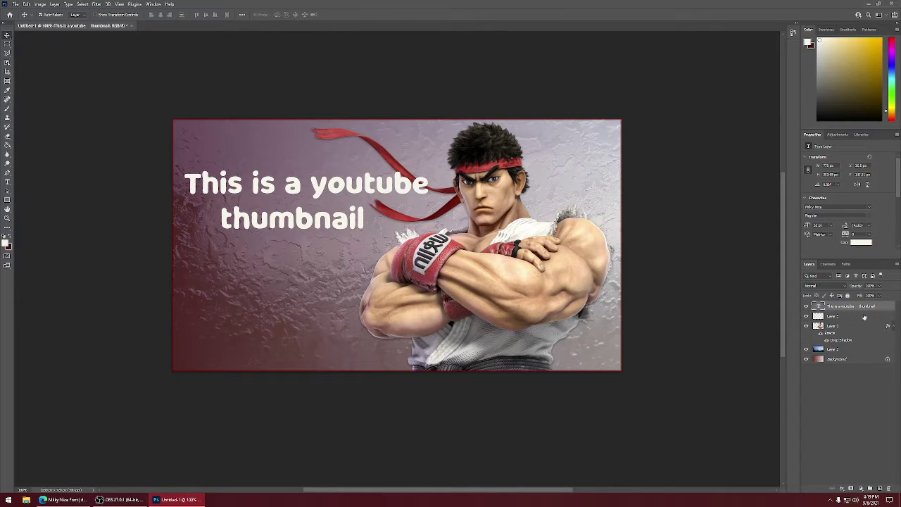
# Open the blending options of the "This is a youtube thumbnail" text layer and add a Drop Shadow
pyautogui.rightClick(826, 307)
pyautogui.click(849, 318)
pyautogui.rightClick(830, 309)
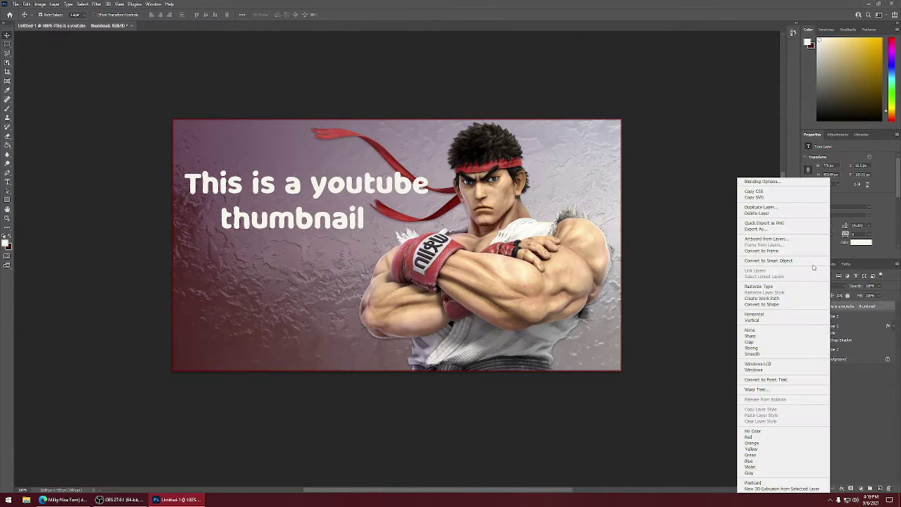
pyautogui.click(760, 183)
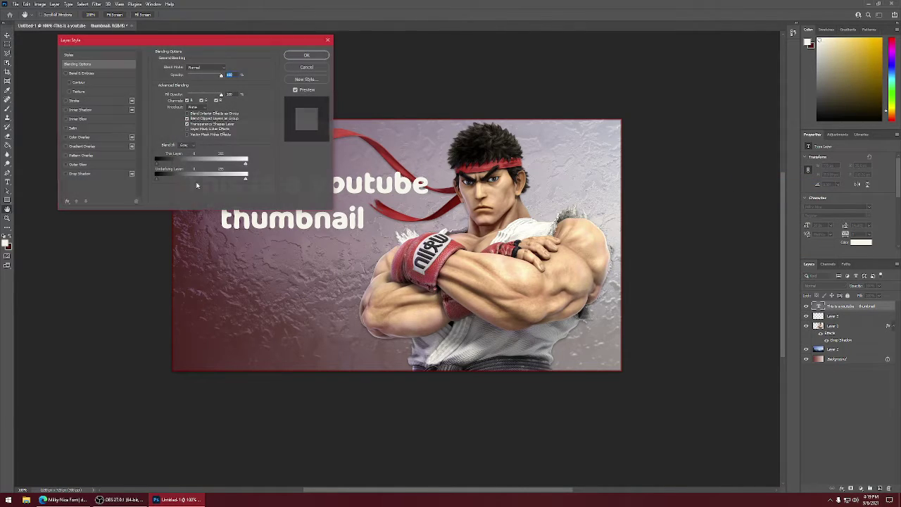
pyautogui.moveTo(118, 40); pyautogui.dragTo(489, 104)
pyautogui.click(437, 236)
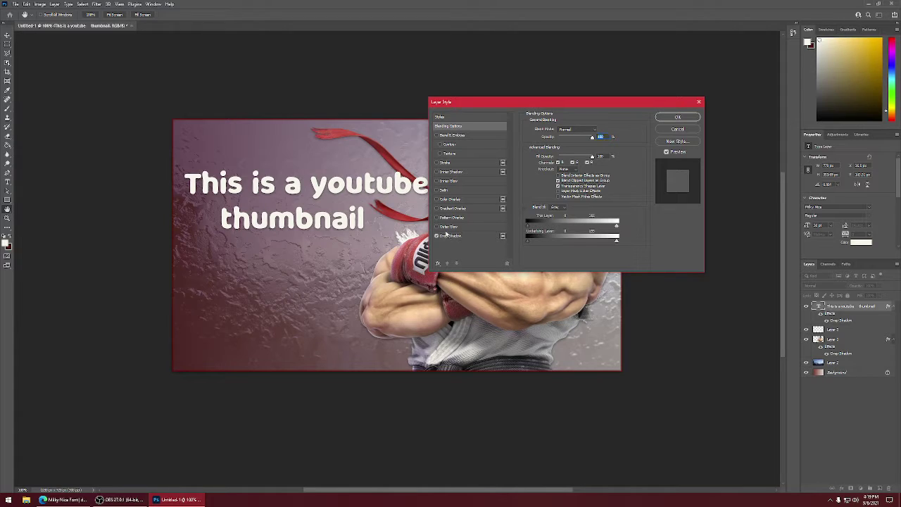
# Enable Bevel & Emboss with Texture on the text layer and open the texture's pattern choices
pyautogui.click(450, 154)
pyautogui.click(437, 135)
pyautogui.click(454, 155)
pyautogui.click(575, 137)
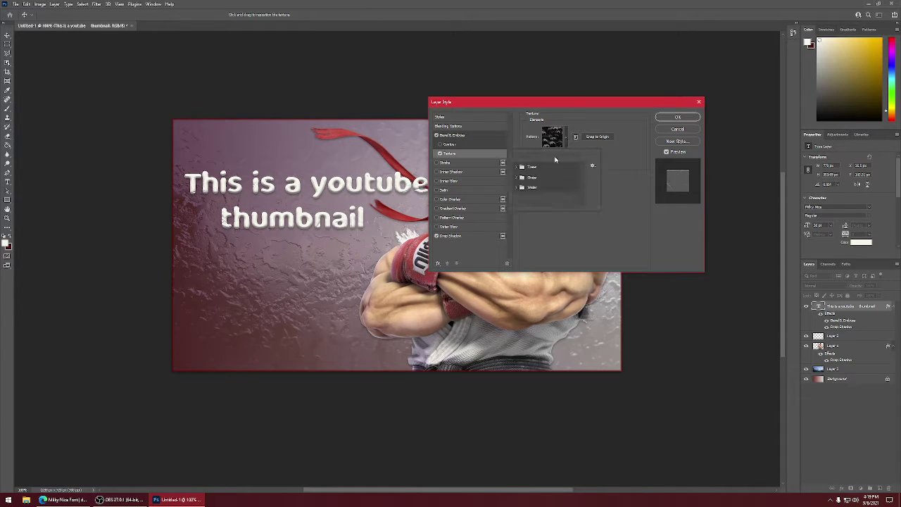
# Try patterns from the Grass and Trees groups as the text's bevel texture
pyautogui.click(517, 186)
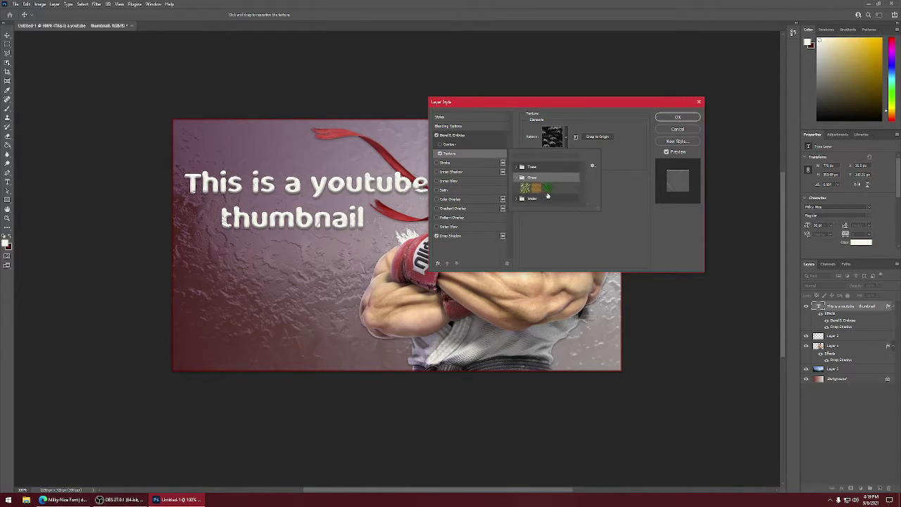
pyautogui.click(535, 187)
pyautogui.click(522, 177)
pyautogui.click(521, 166)
pyautogui.click(536, 178)
pyautogui.click(558, 178)
# Use a pattern from the Water group as the text's bevel texture and apply the layer style
pyautogui.click(515, 167)
pyautogui.click(514, 188)
pyautogui.click(535, 198)
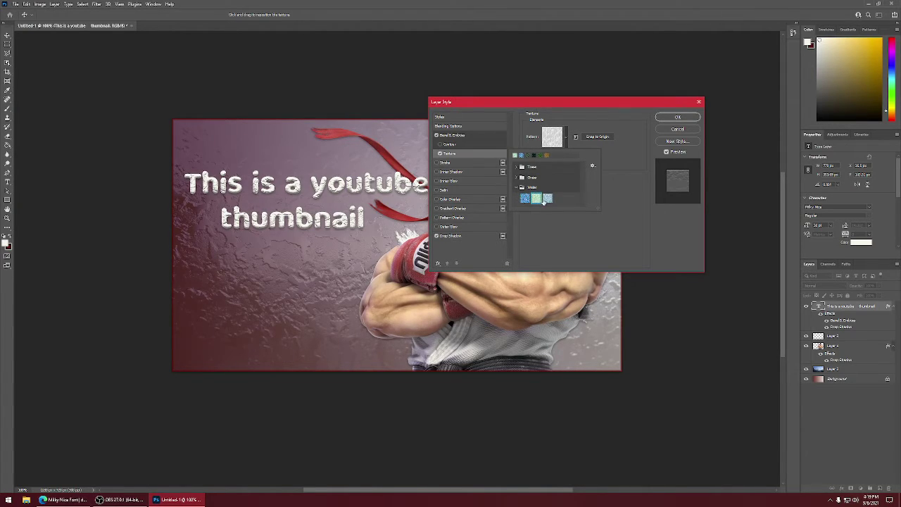
pyautogui.click(677, 135)
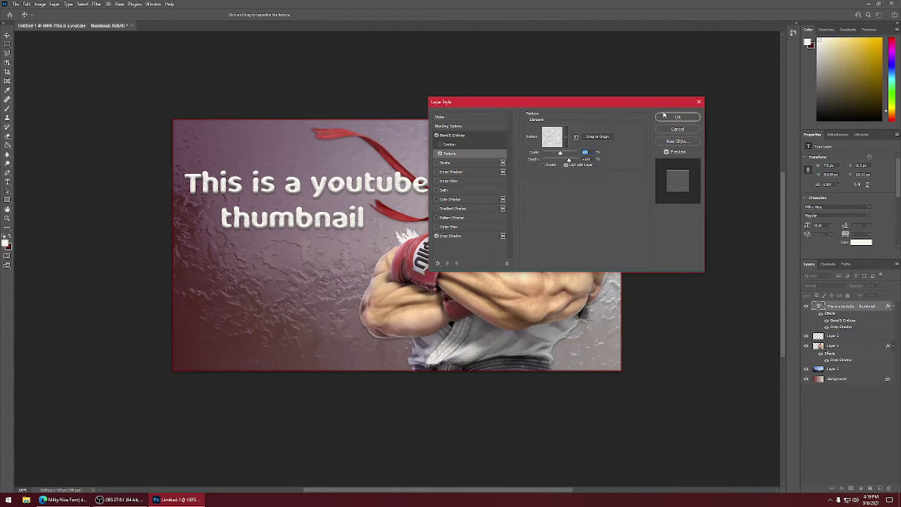
pyautogui.click(677, 117)
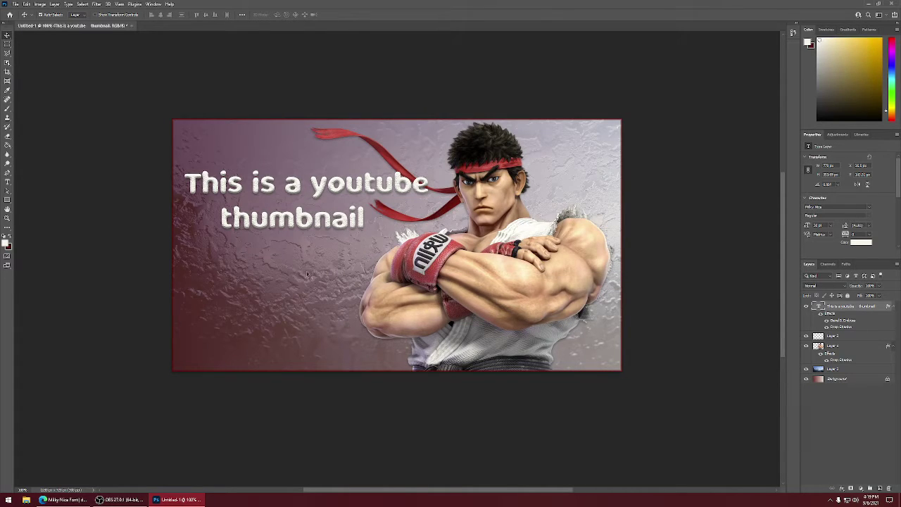
# Quick-export the finished thumbnail as a PNG to the Desktop under a new file name
pyautogui.click(14, 3)
pyautogui.moveTo(56, 113)
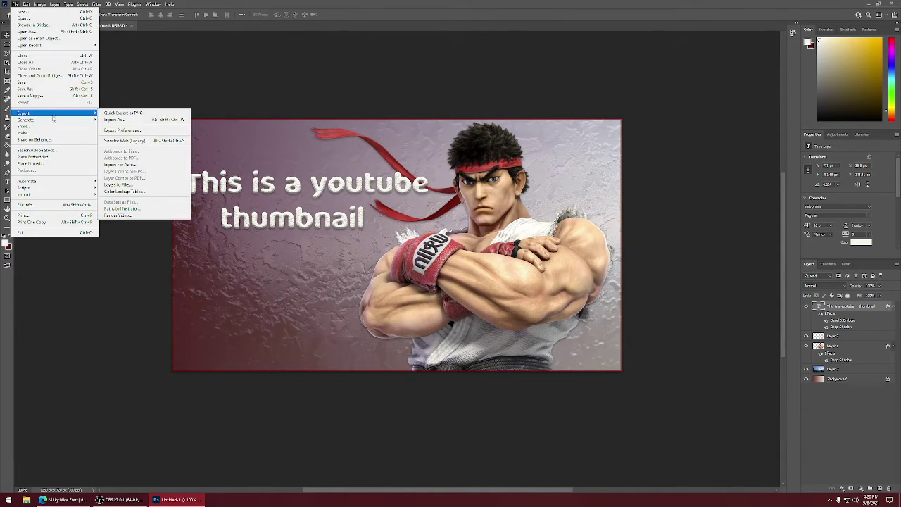
pyautogui.click(134, 113)
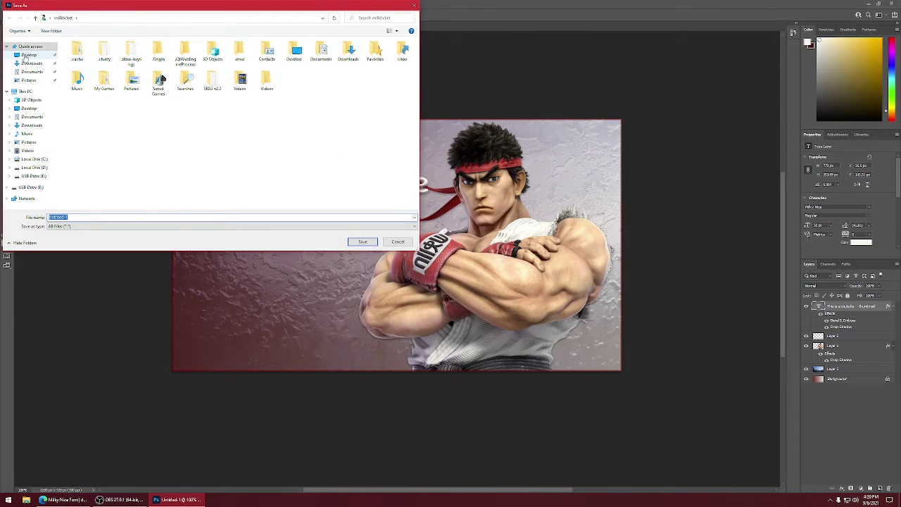
pyautogui.write('ry')
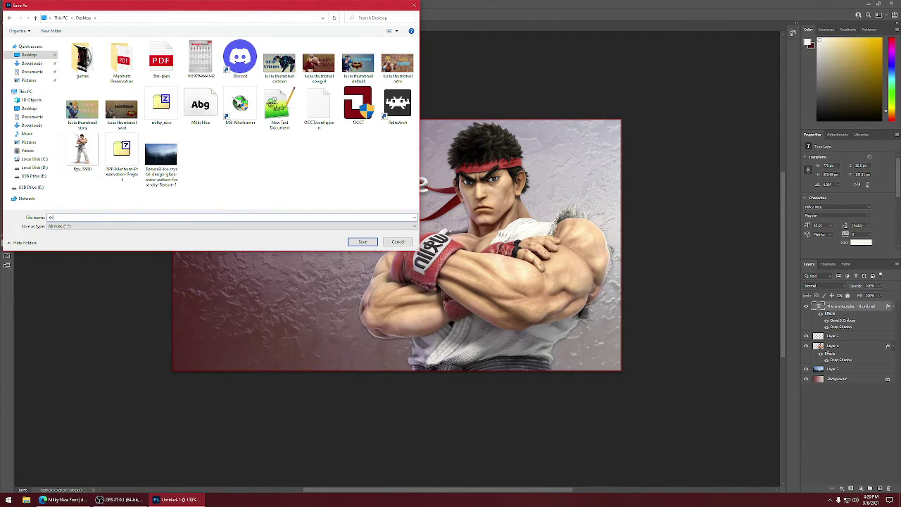
pyautogui.press('Return')
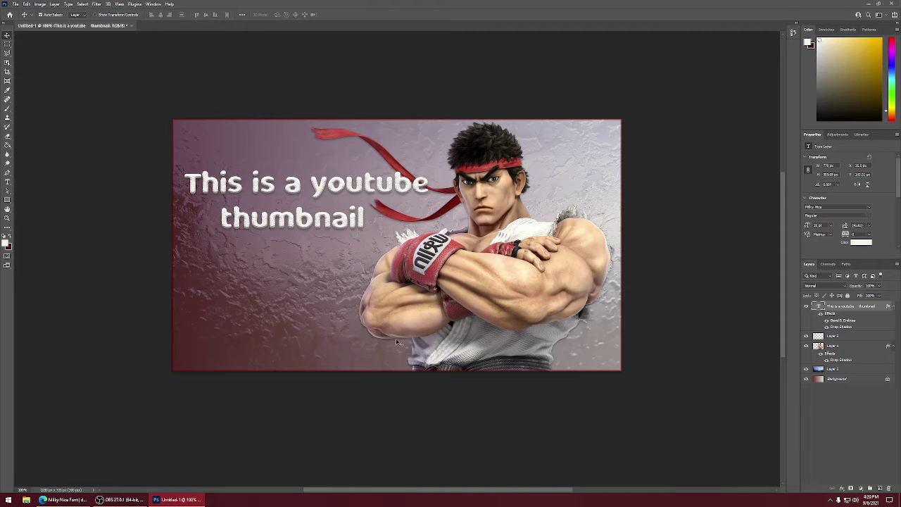